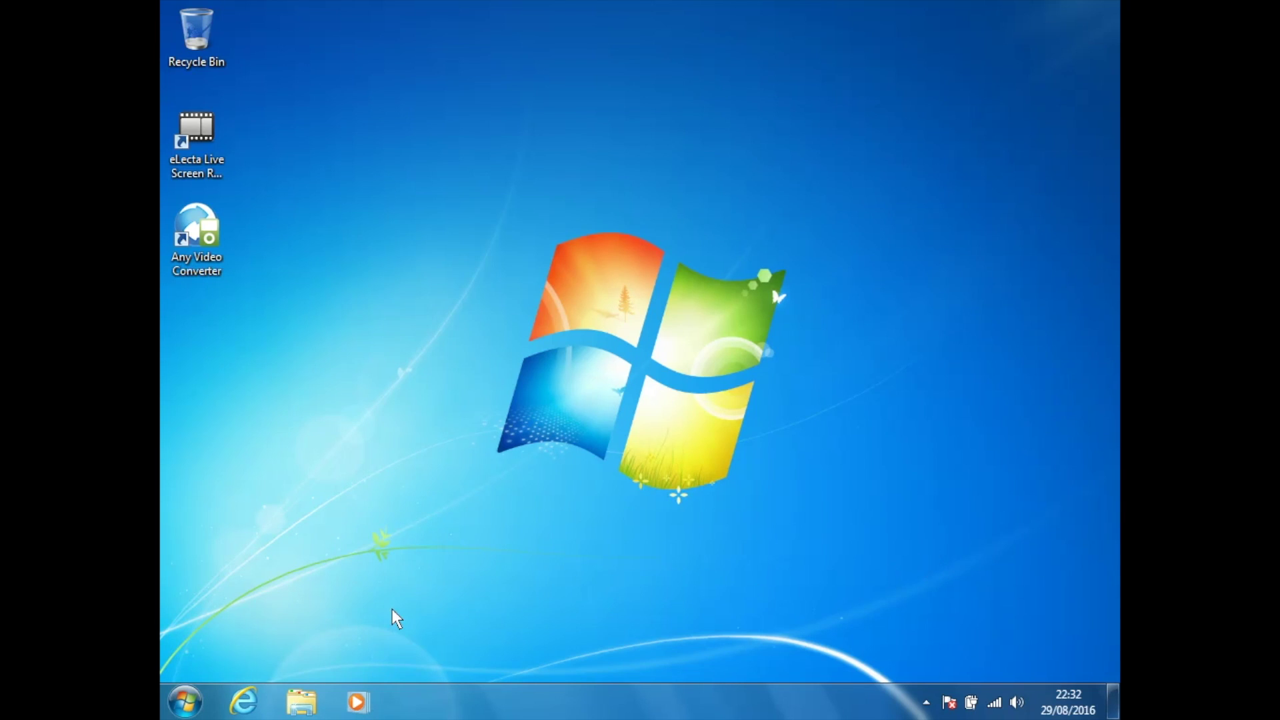
- Open Internet Explorer and go to ipsw.me
left_click(243, 703)
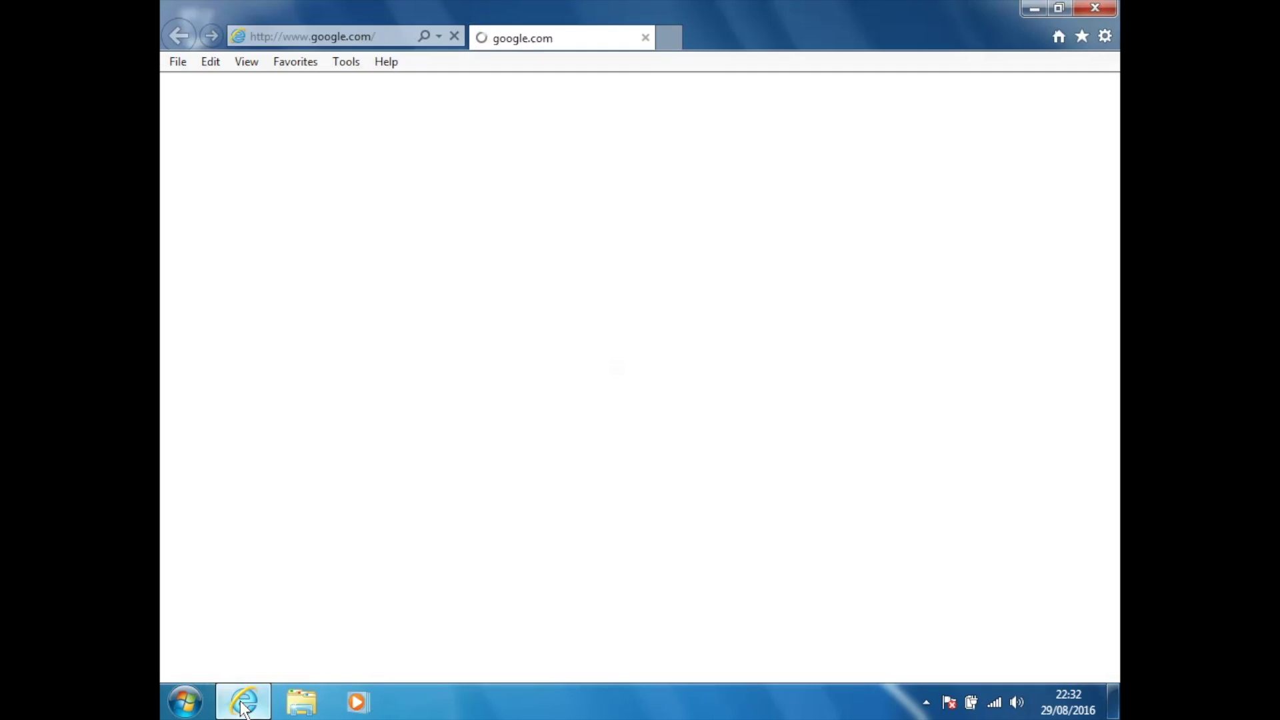
left_click(355, 35)
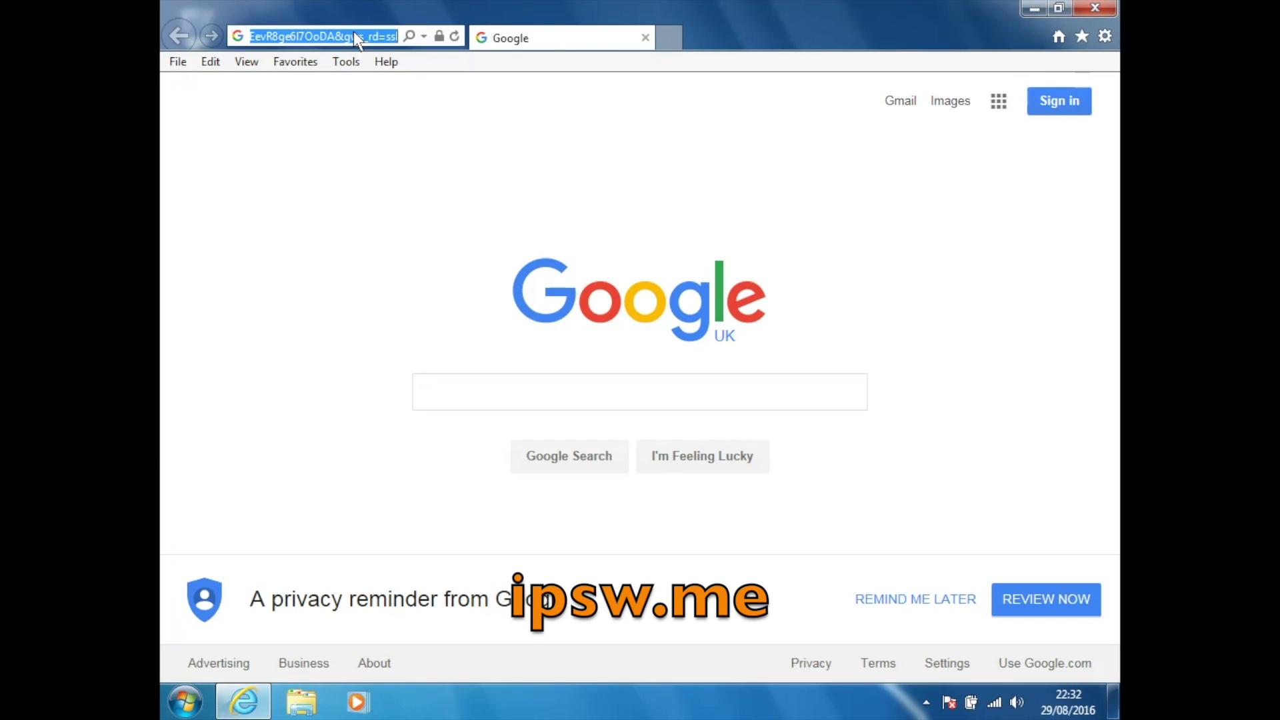
type("ipsw")
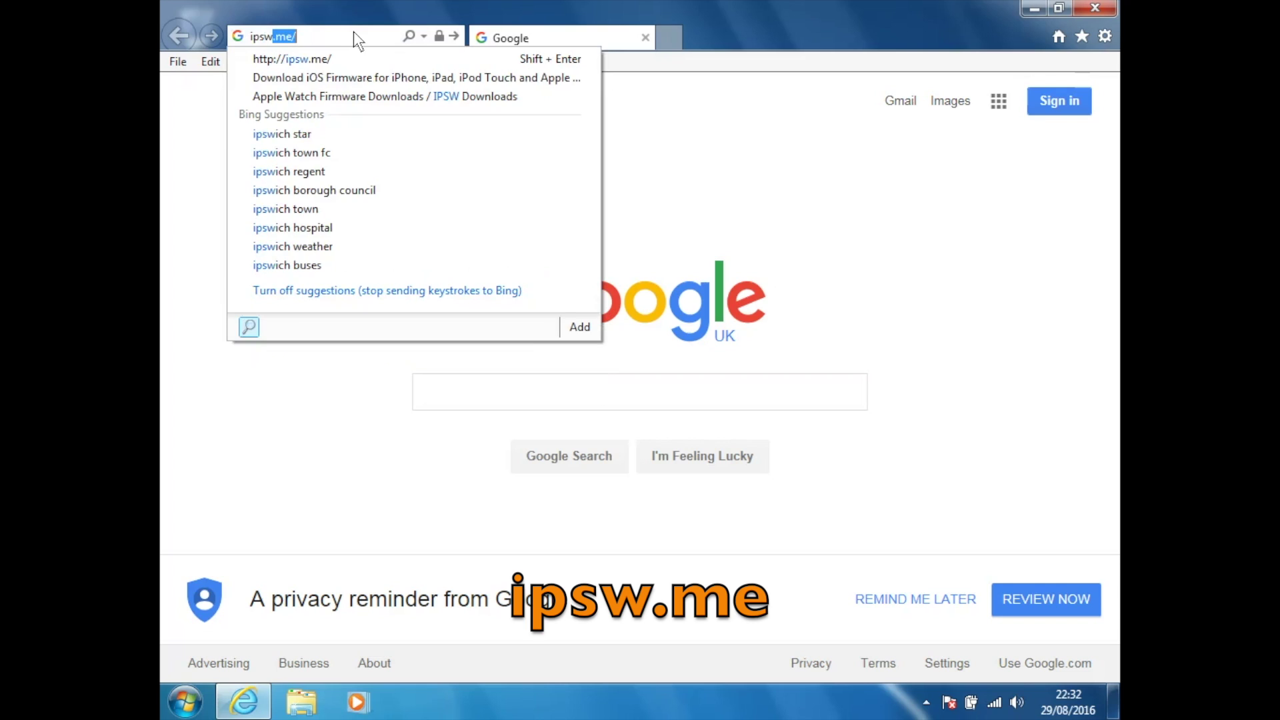
type(".me")
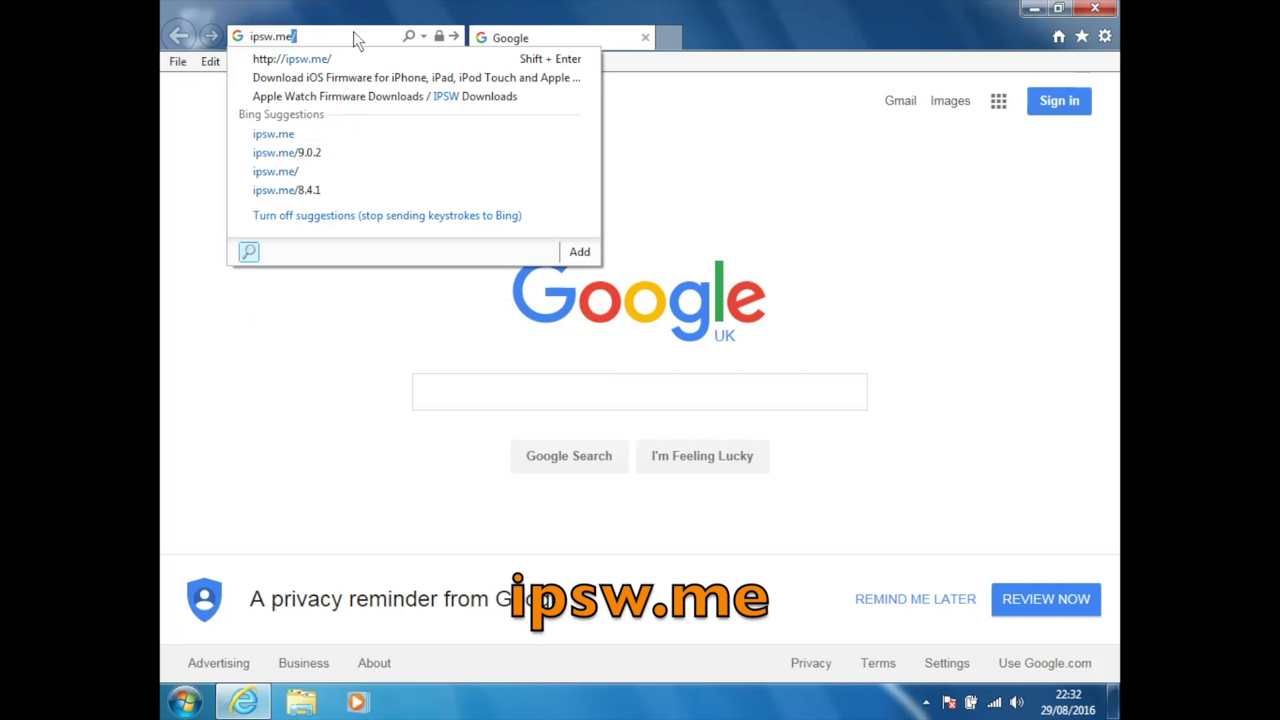
key("Return")
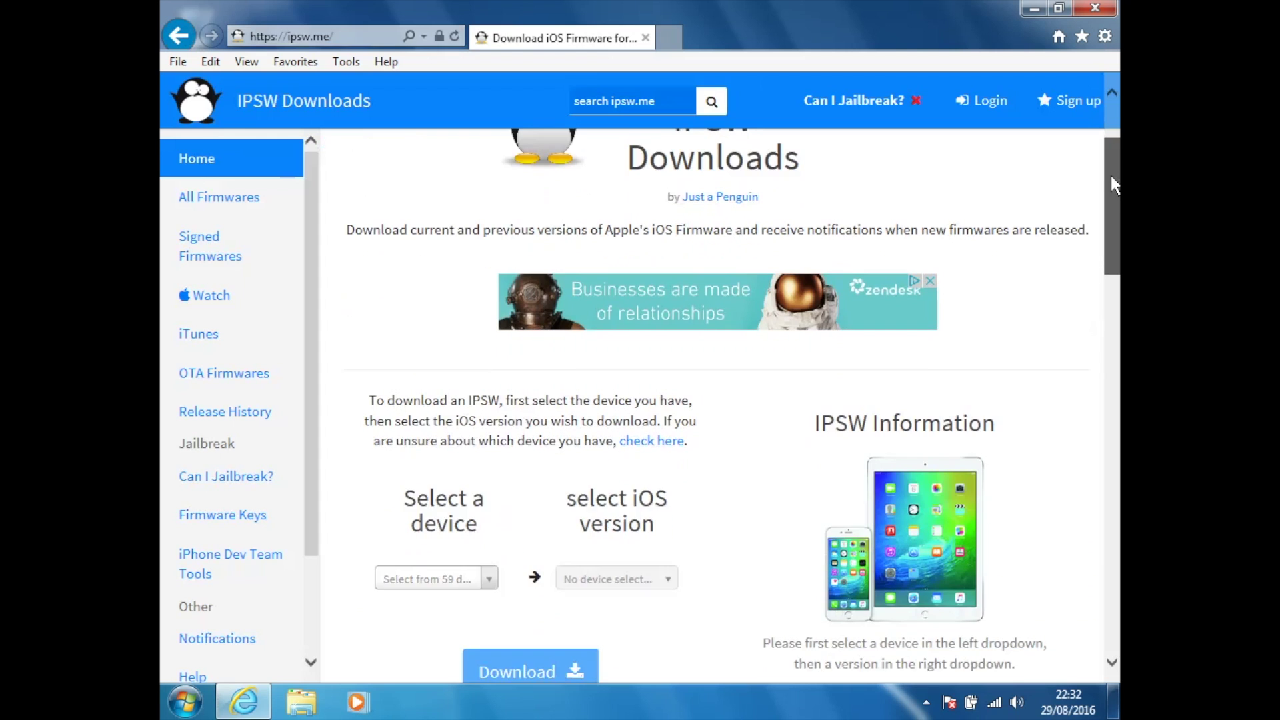
- Download and save the Windows (x86) iTunesSetup.exe from the iTunes Versions table
left_click_drag(1110, 184, 1106, 367)
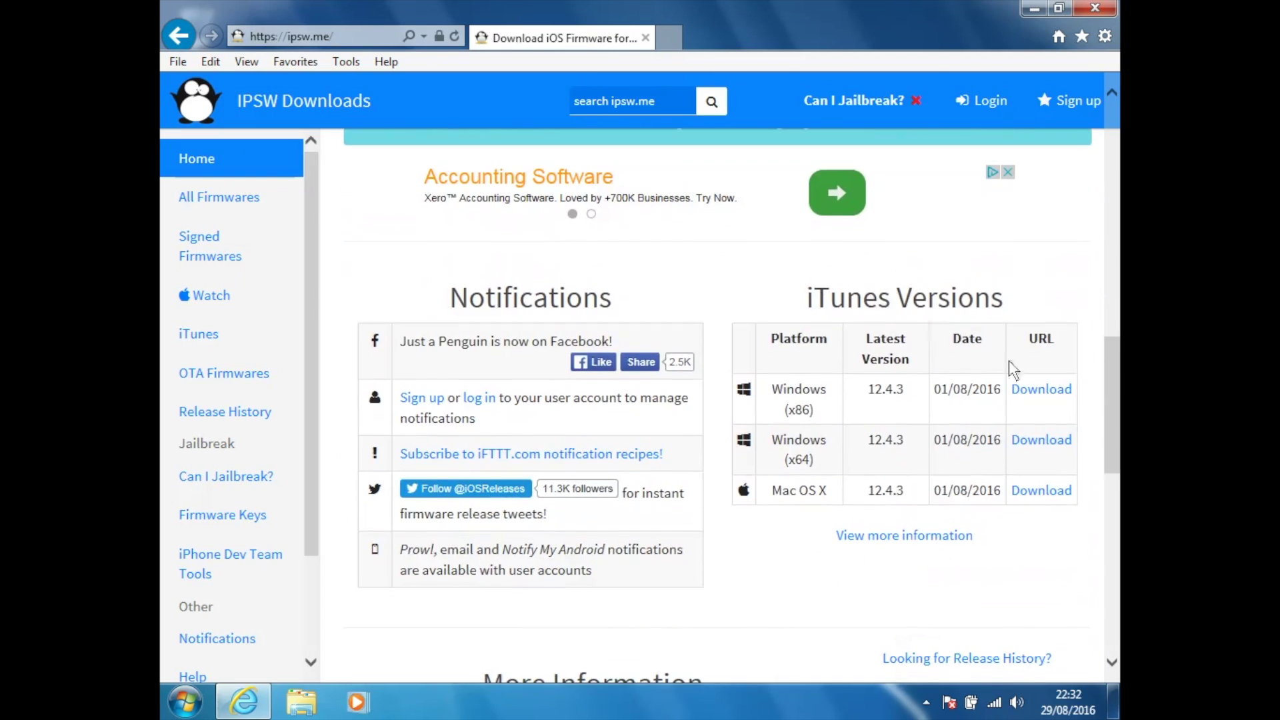
left_click(1040, 390)
left_click(901, 661)
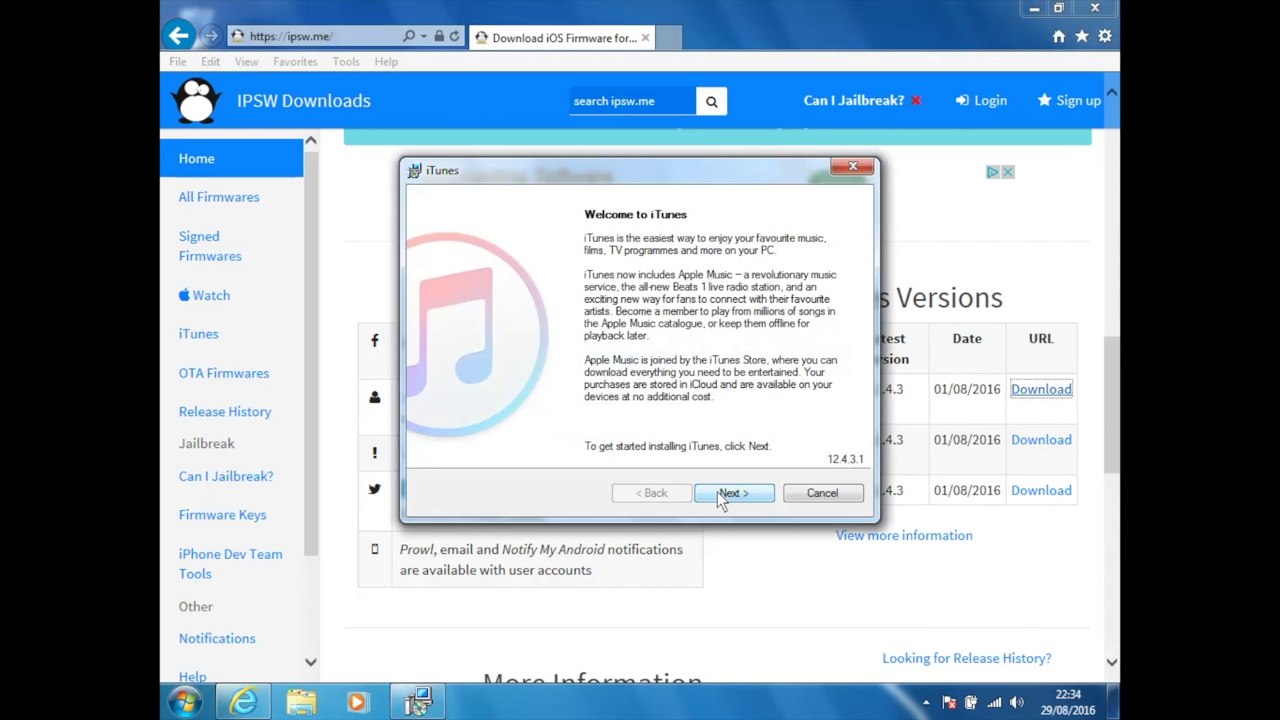
- Install iTunes 12.4.3.1 and finish setup without opening iTunes afterwards
left_click(752, 494)
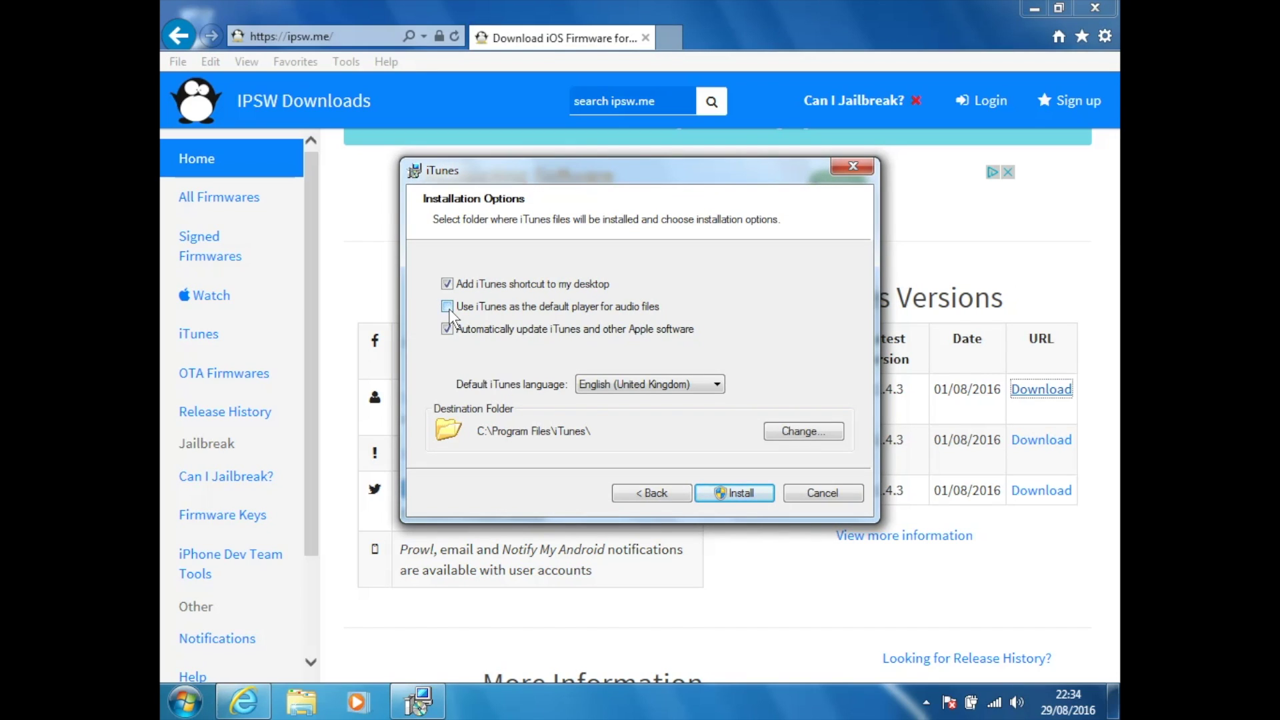
left_click(740, 495)
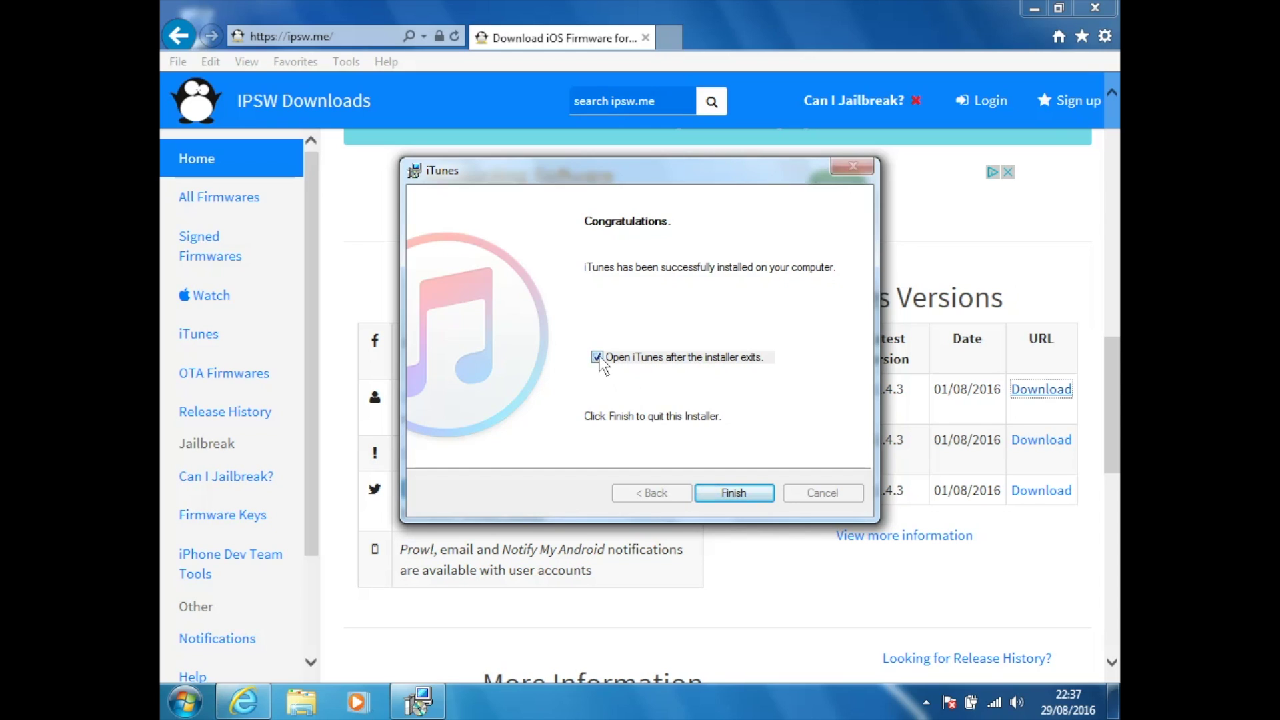
left_click(740, 497)
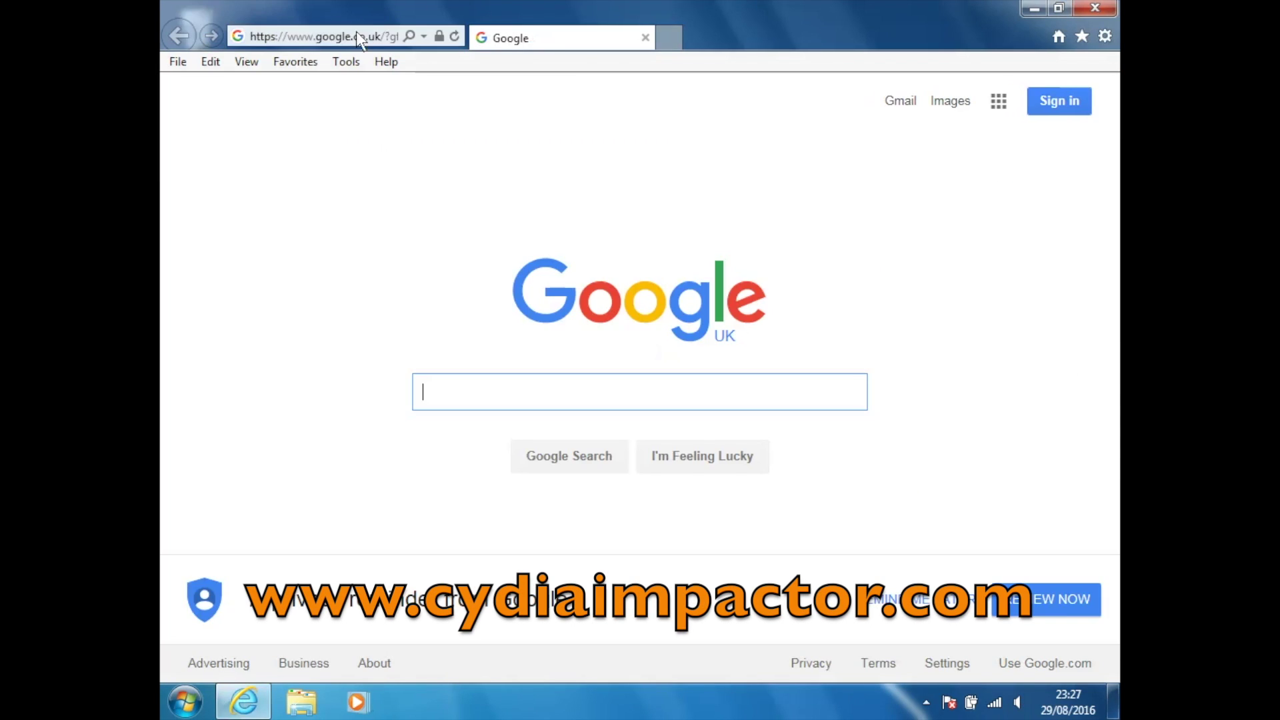
- Download and save the Windows Impactor_0.9.33.zip from cydiaimpactor.com, then show its folder
left_click(357, 38)
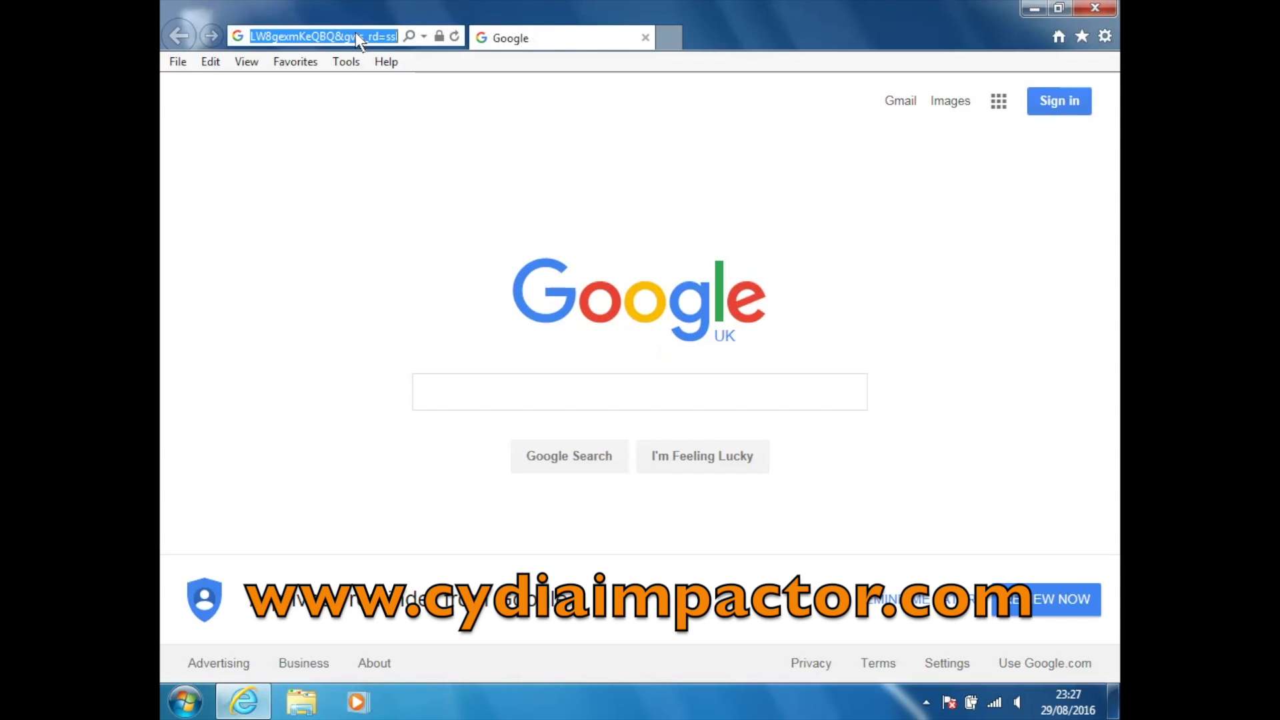
type("cy")
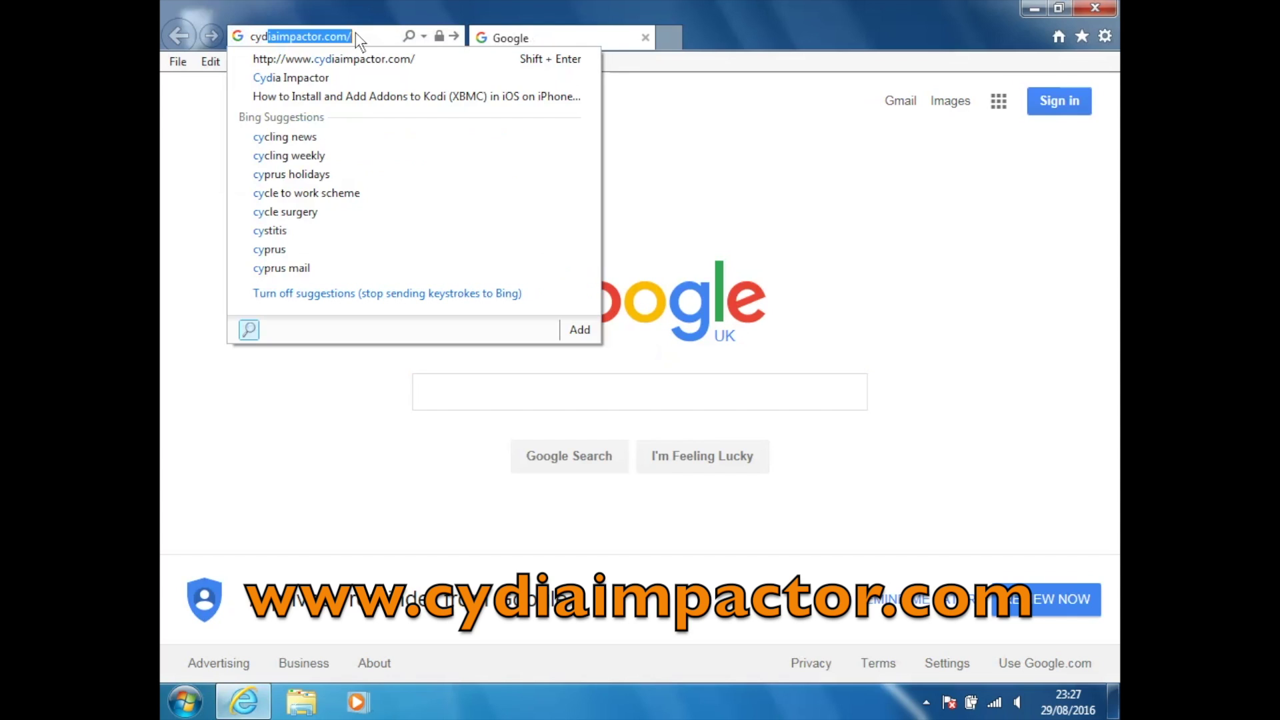
type("diaimp")
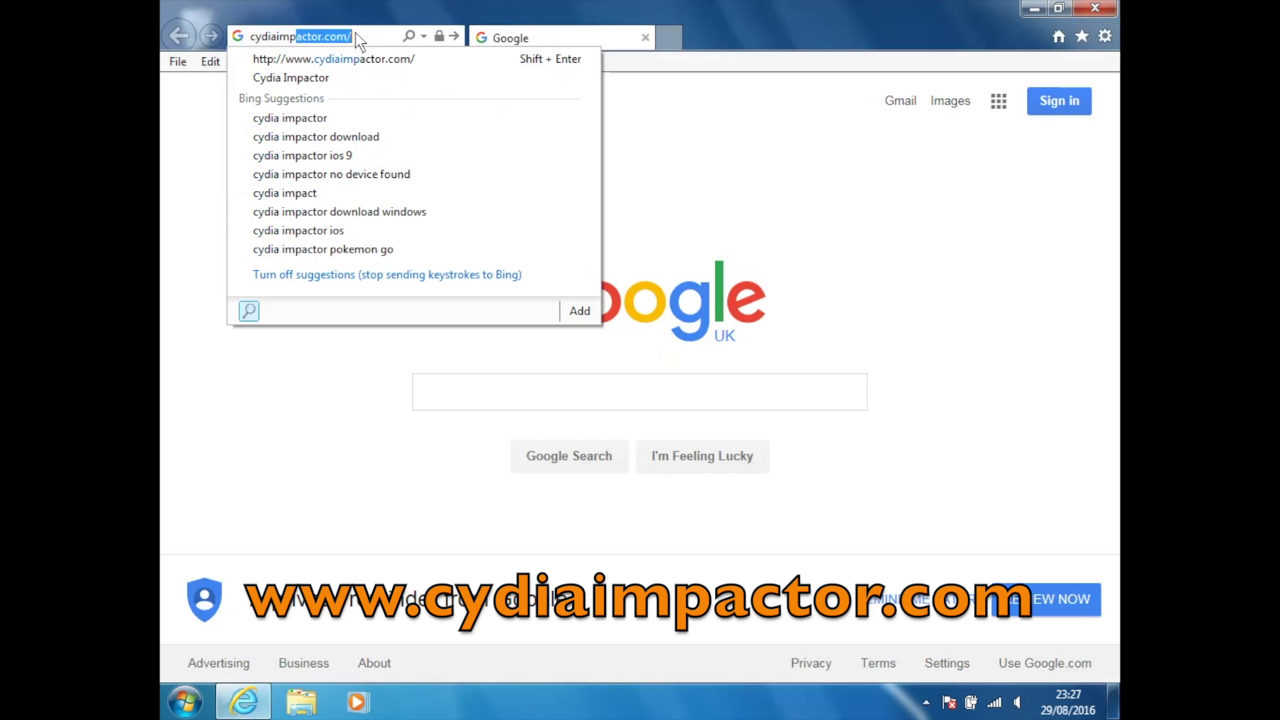
type("actor")
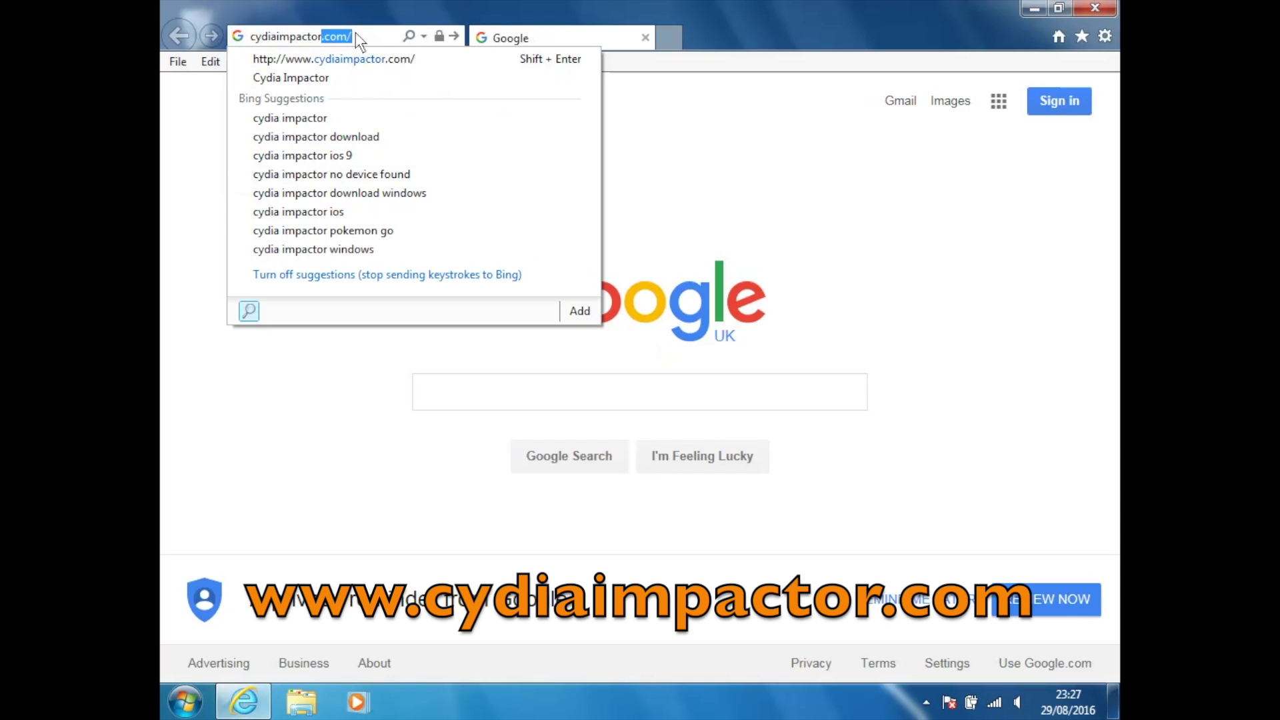
type(".com")
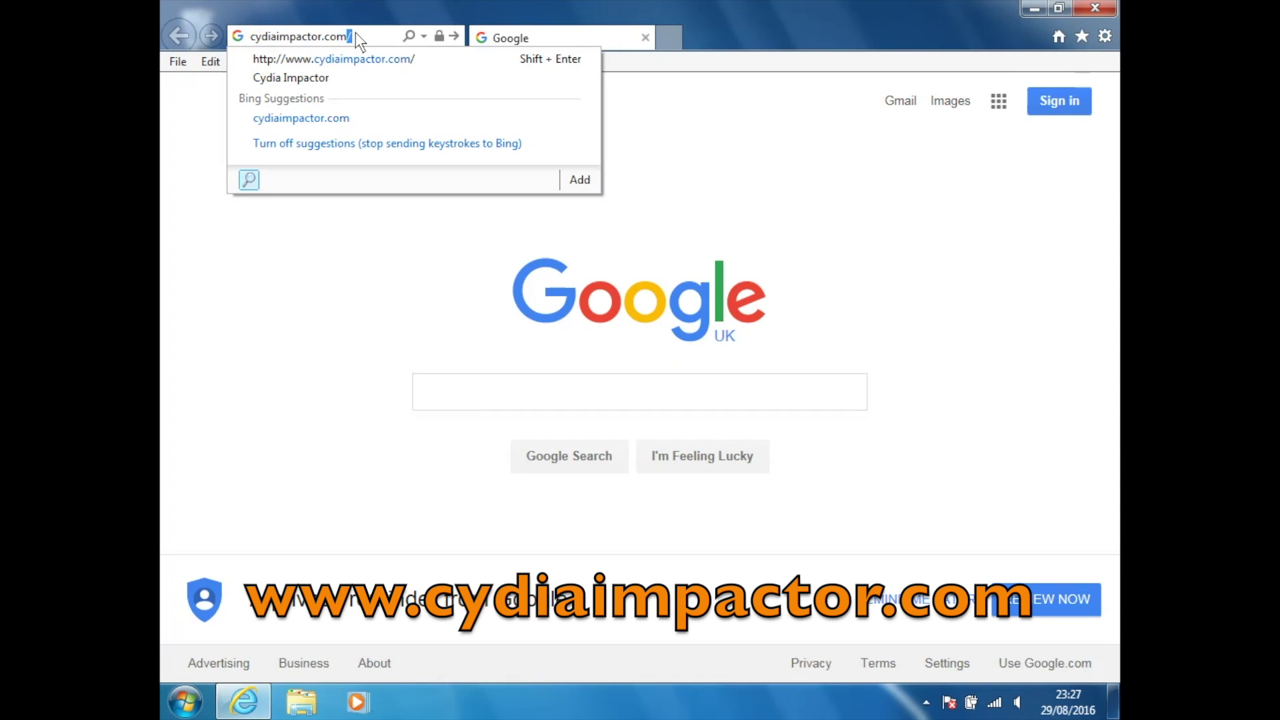
key("Return")
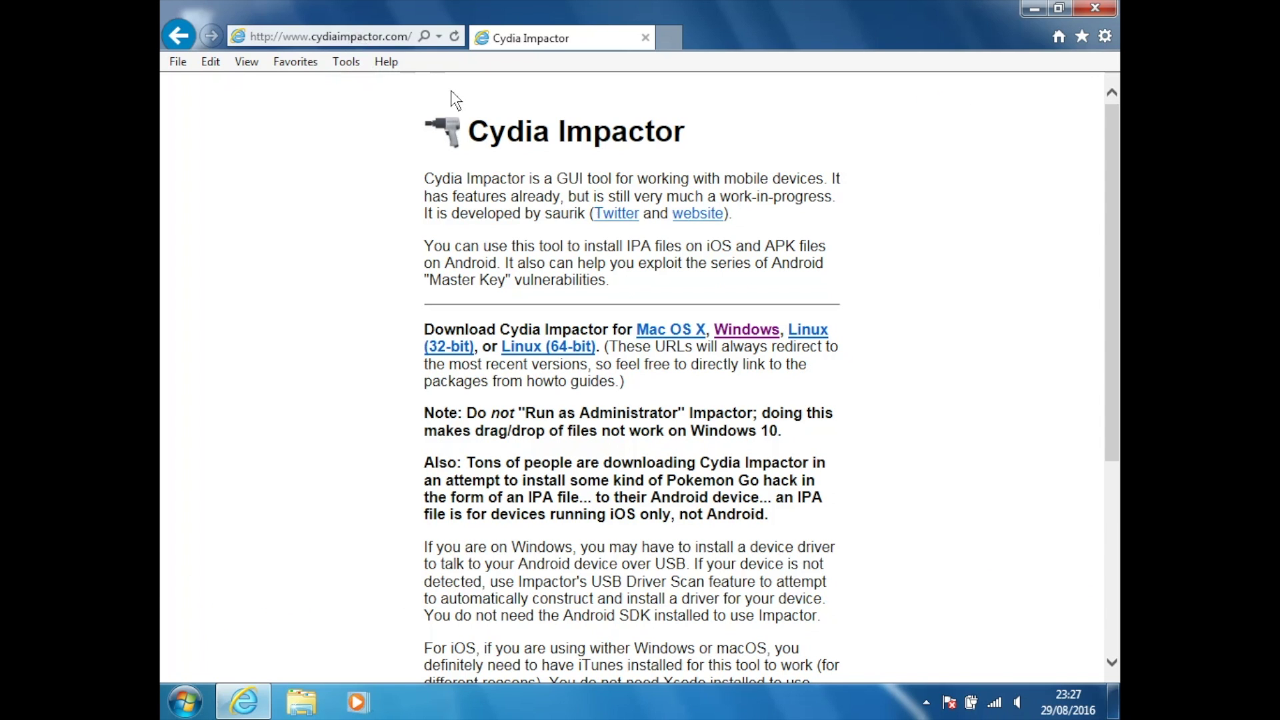
left_click(764, 334)
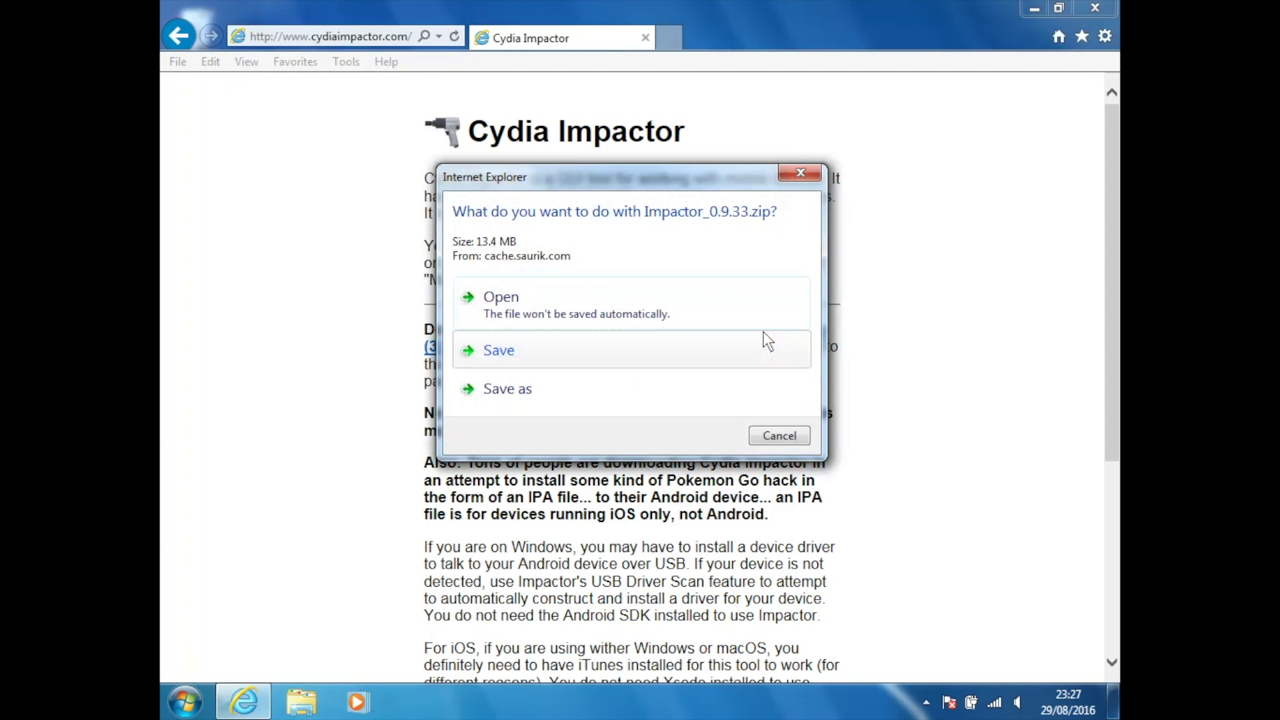
left_click(619, 351)
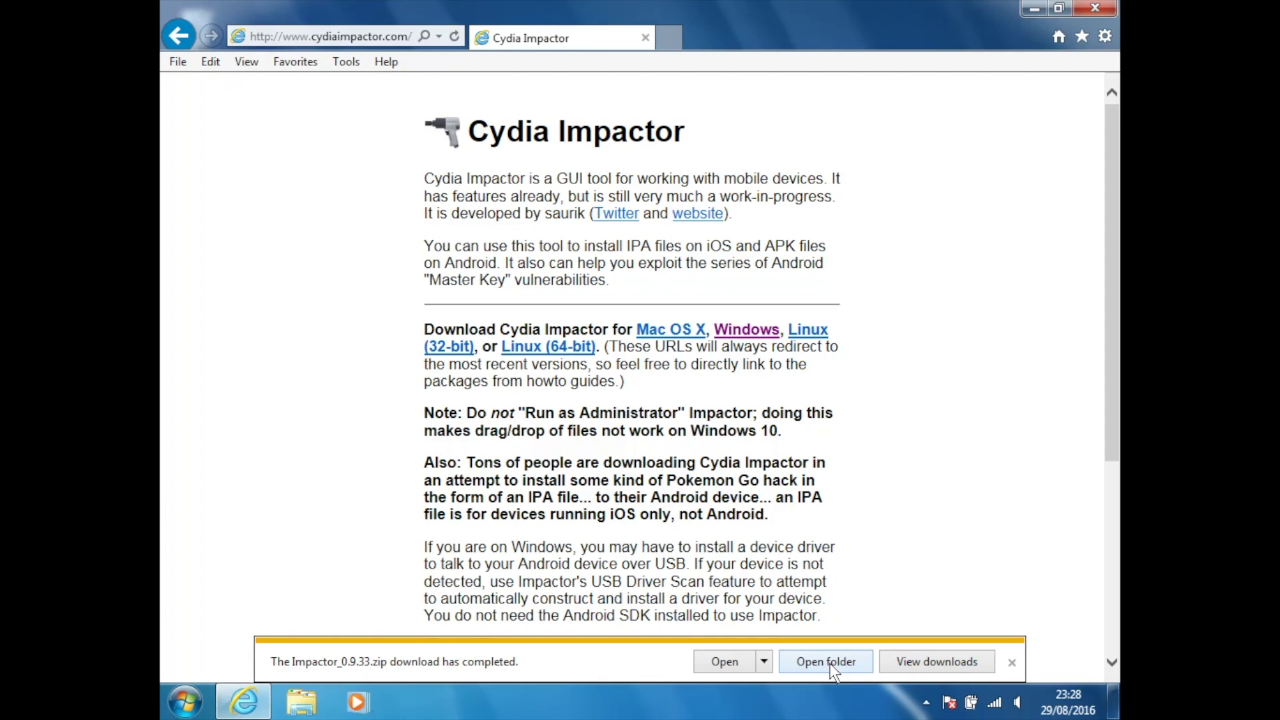
left_click(827, 661)
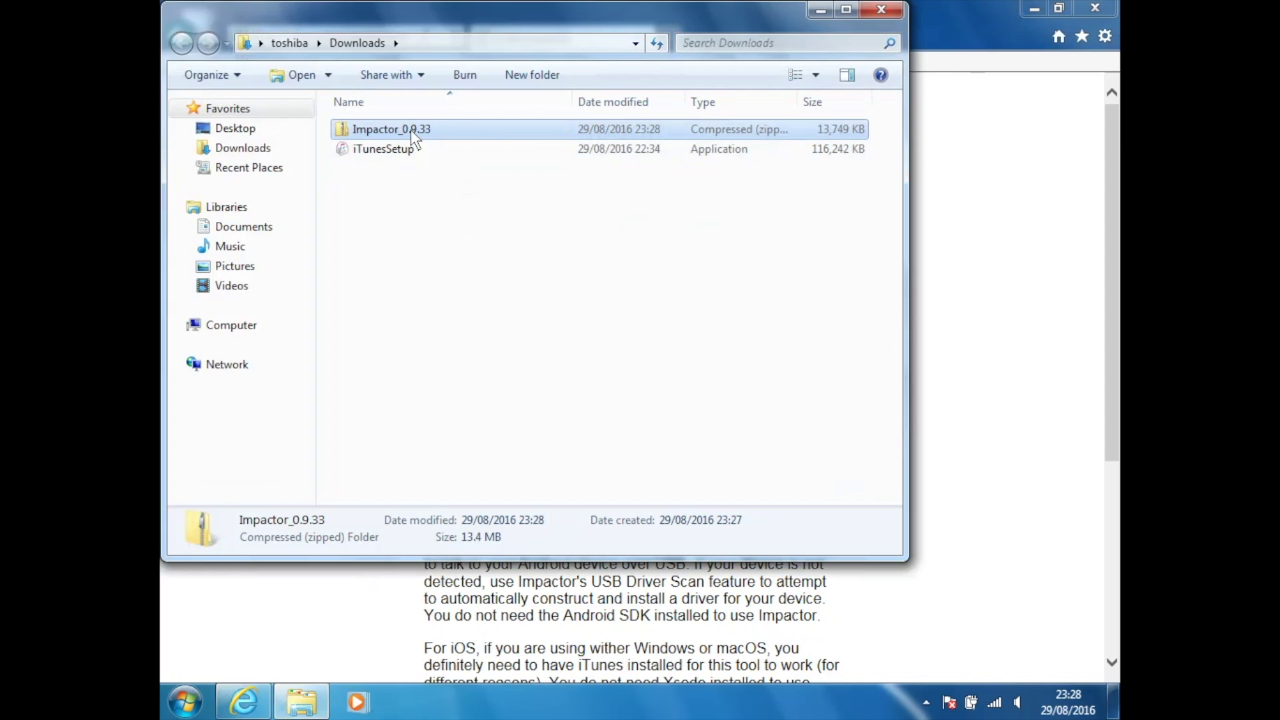
- Move the Impactor_0.9.33 zip from Downloads onto the Desktop
mouse_move(420, 130)
left_mouse_down()
mouse_move(326, 107)
mouse_move(238, 123)
left_mouse_up()
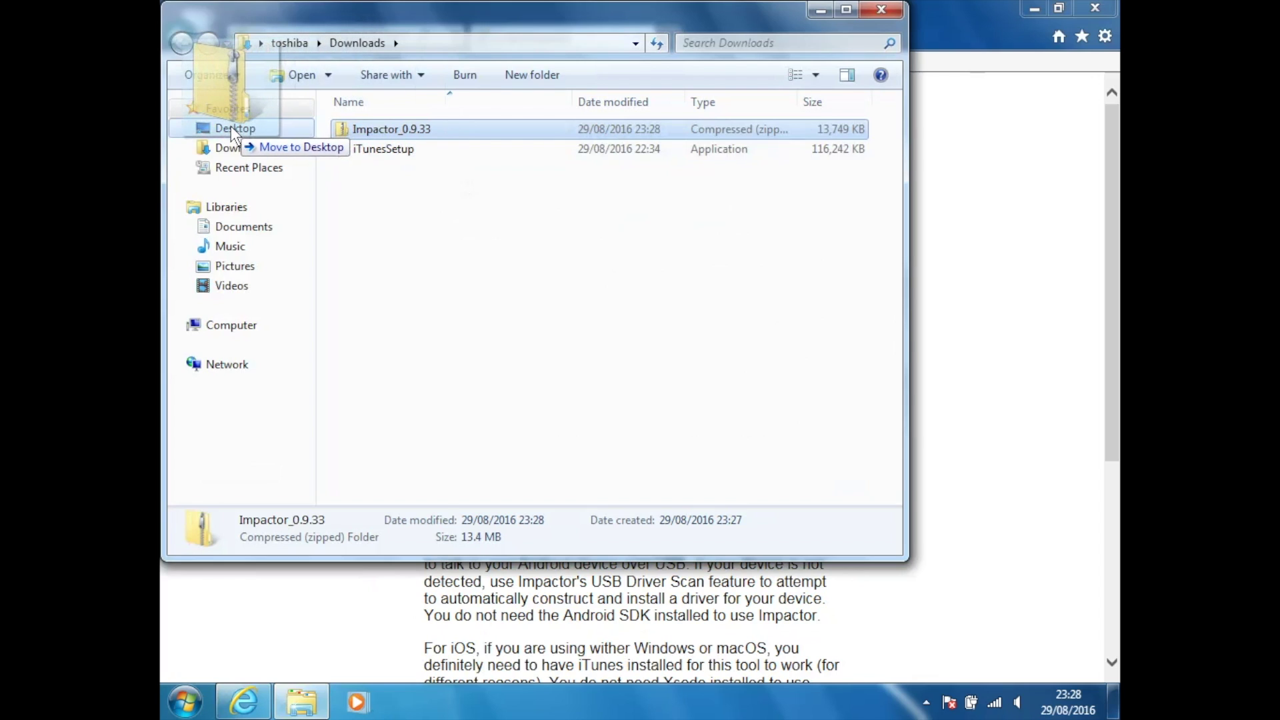
left_click_drag(238, 122, 229, 126)
key("super+d")
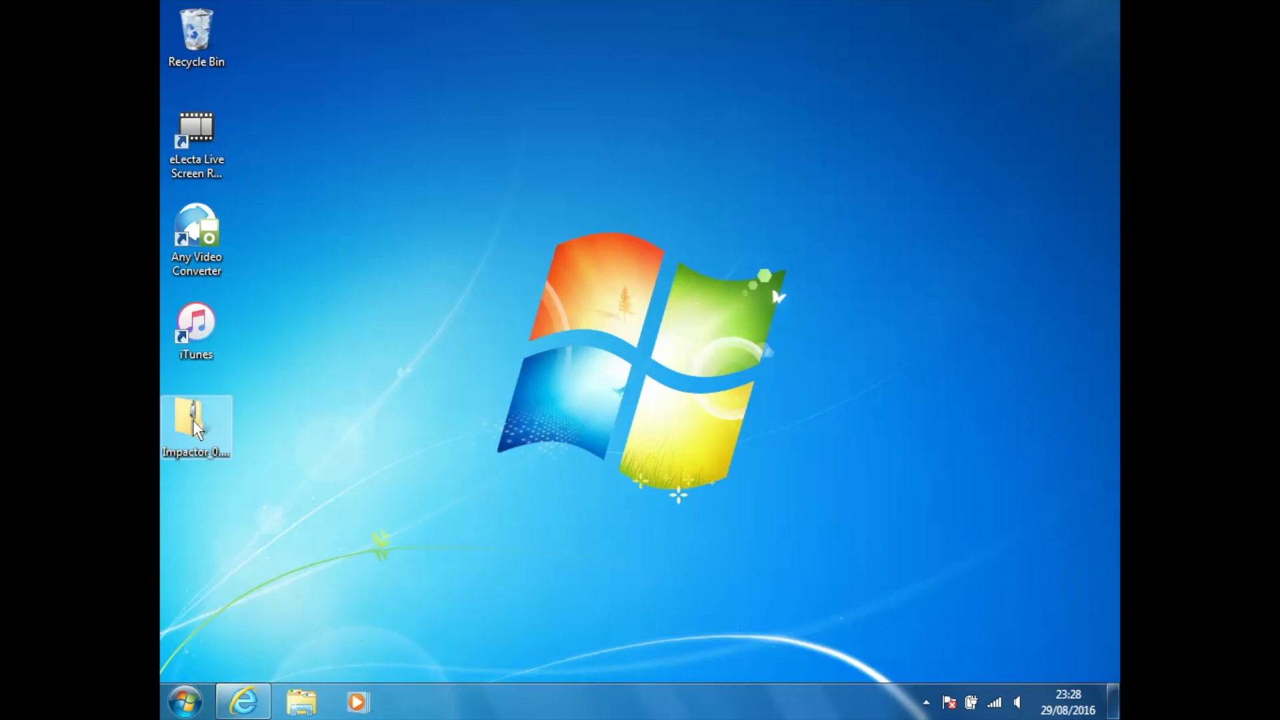
- Extract the Impactor zip on the desktop without showing the extracted files afterwards
right_click(193, 430)
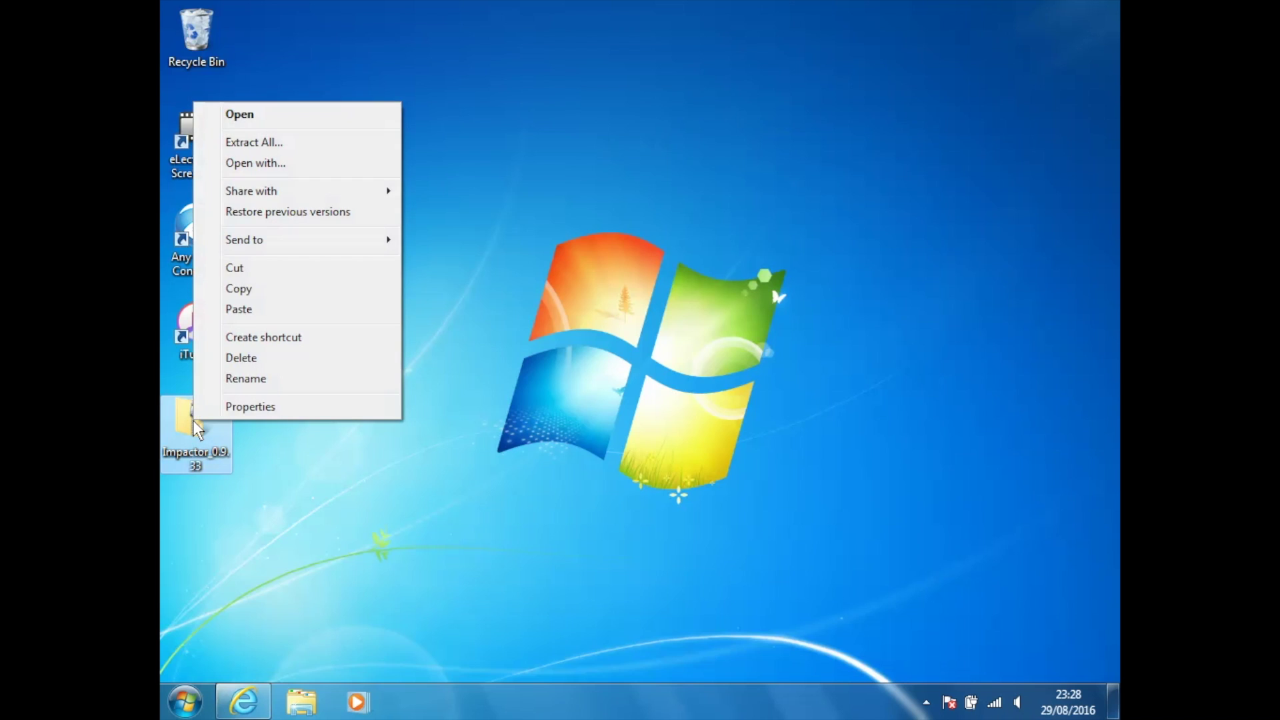
left_click(325, 144)
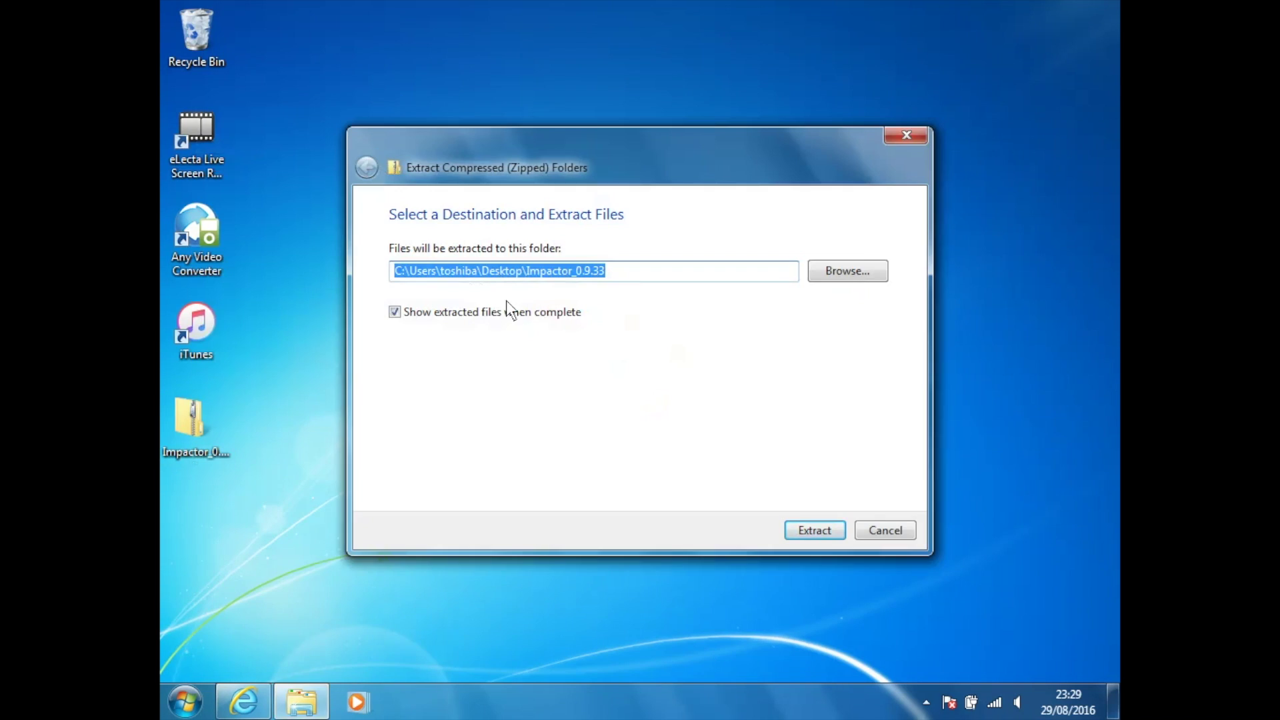
left_click(396, 313)
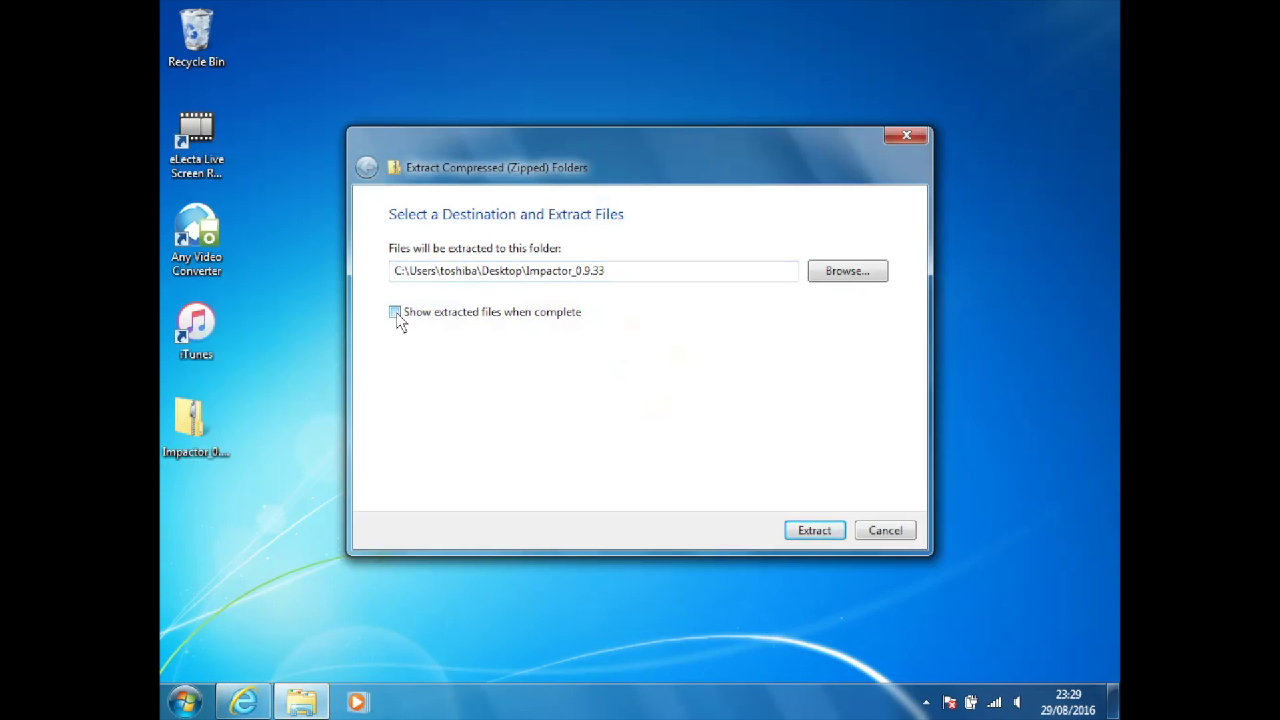
left_click(806, 530)
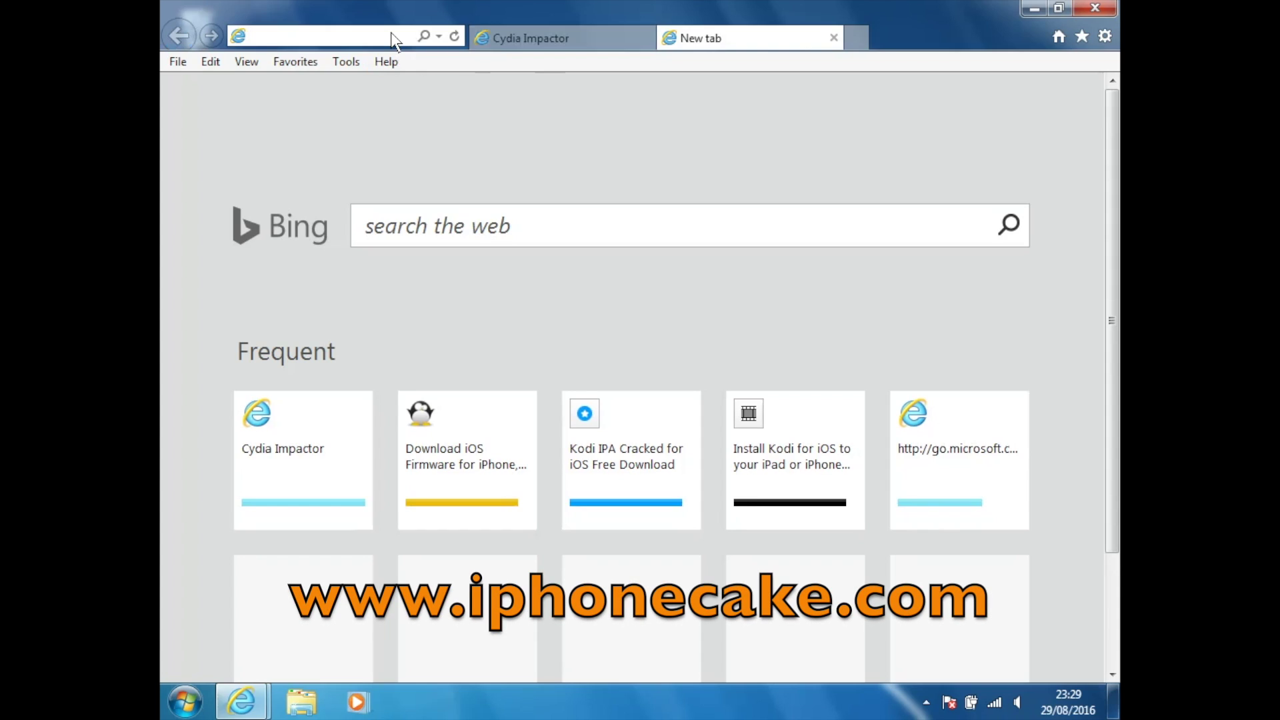
- Go to iphonecake.com and search the site for 'kodi'
type("i")
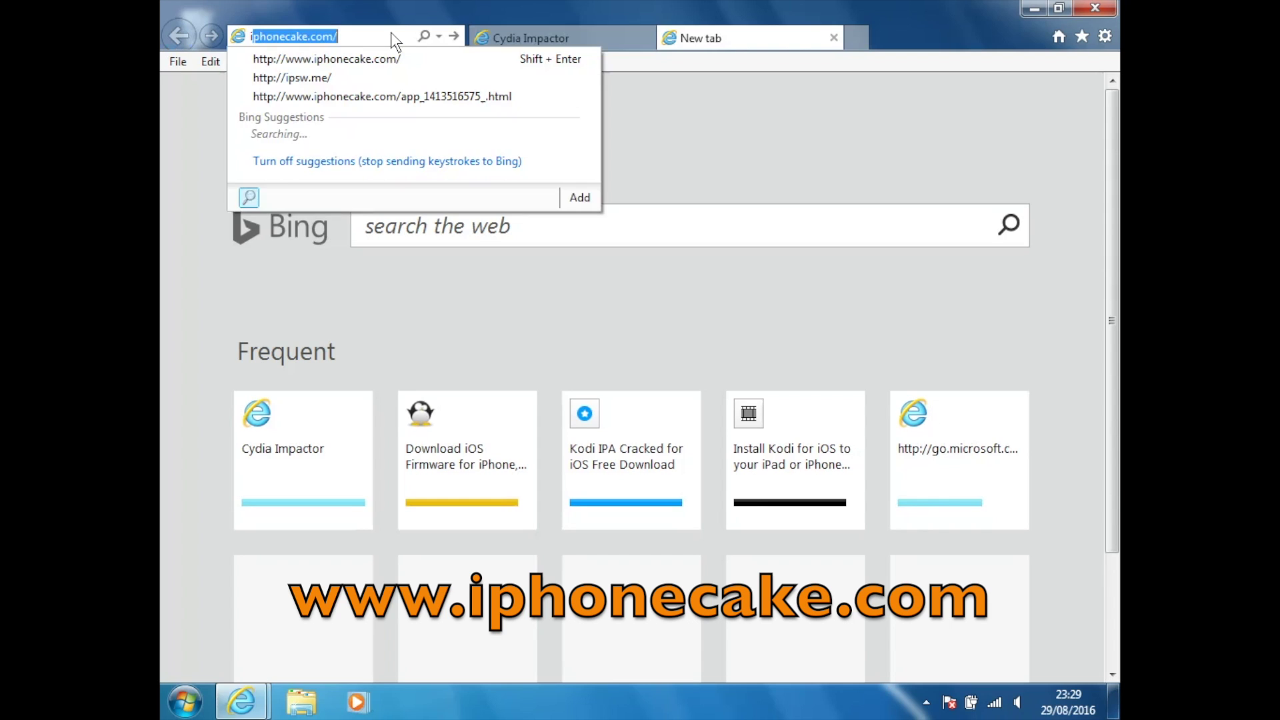
type("phon")
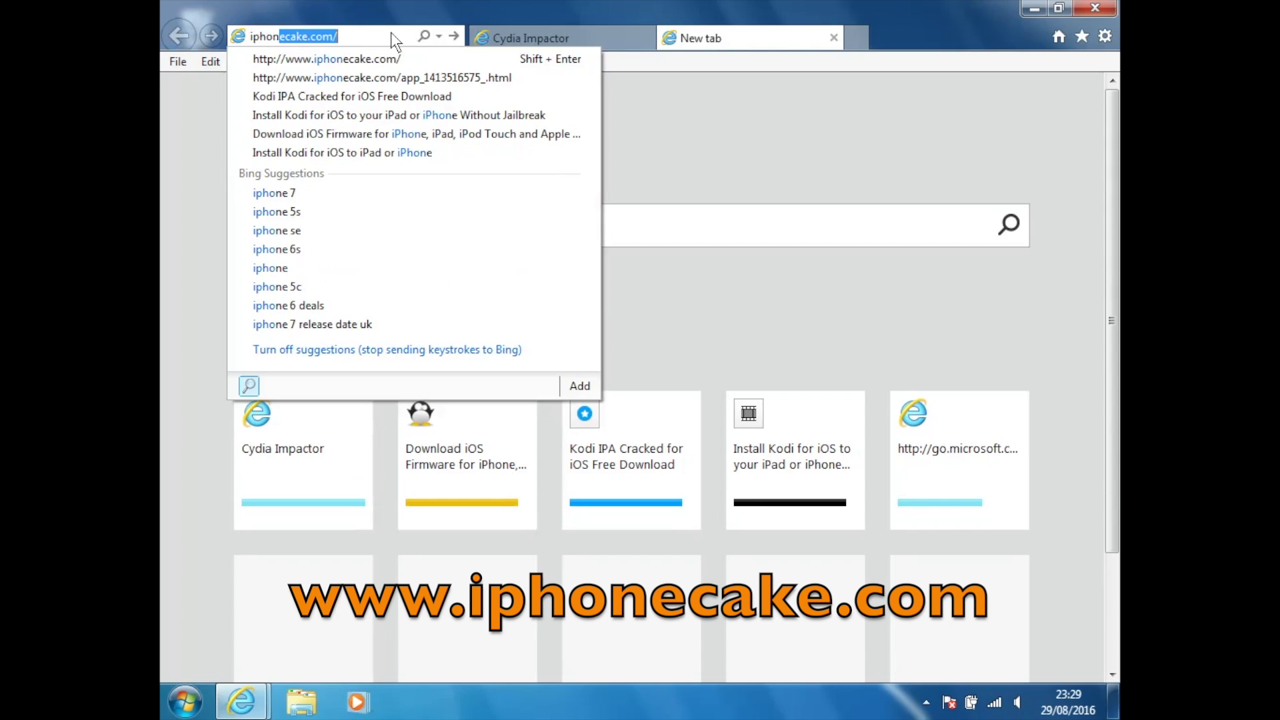
type("ecake")
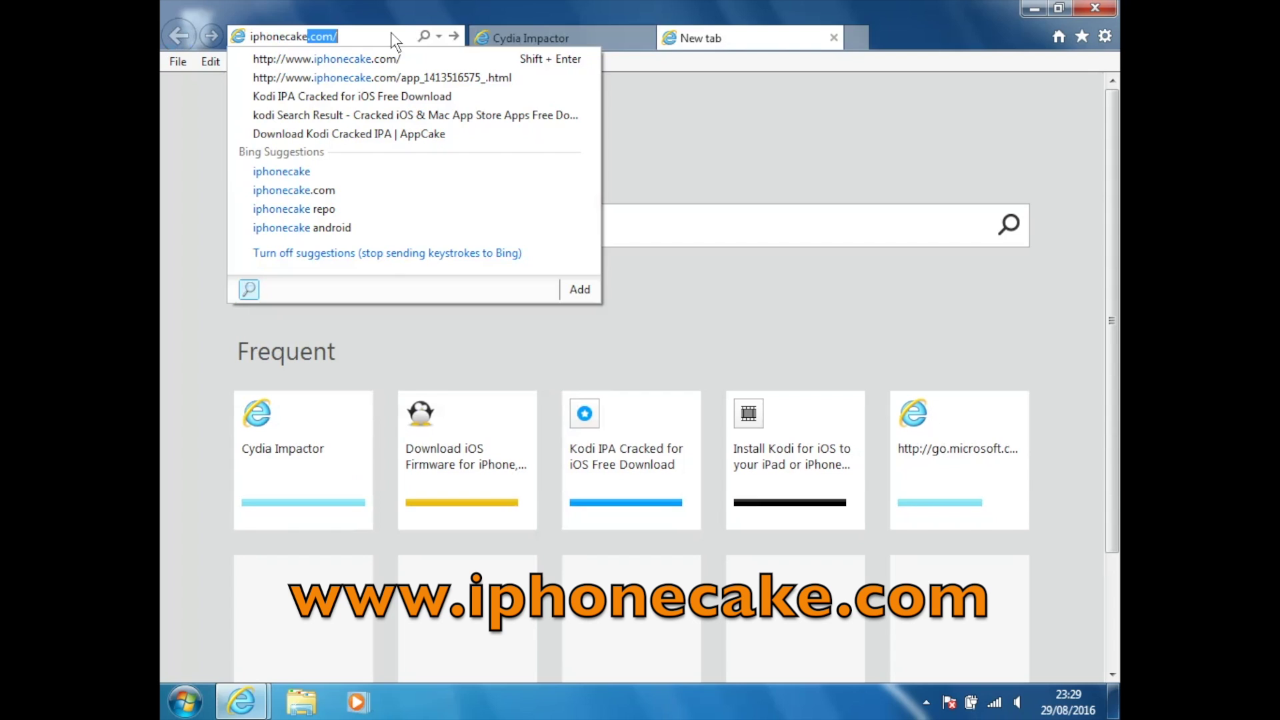
type(".com")
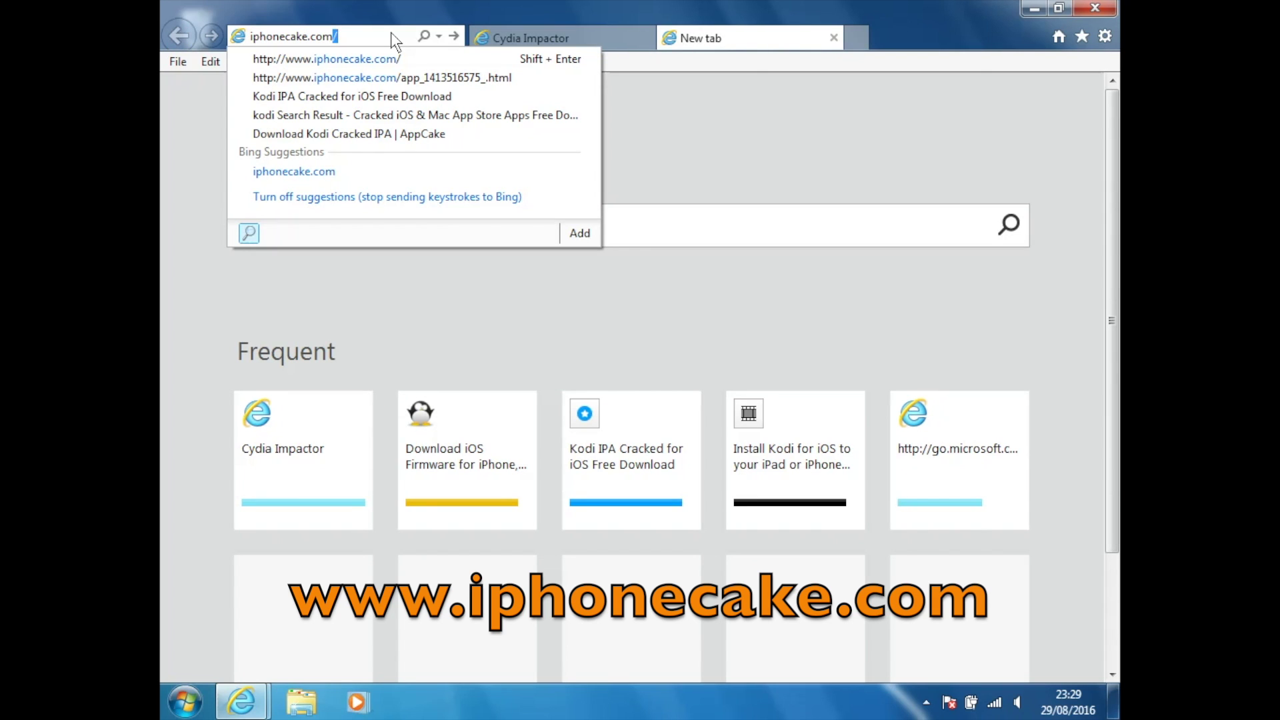
key("Return")
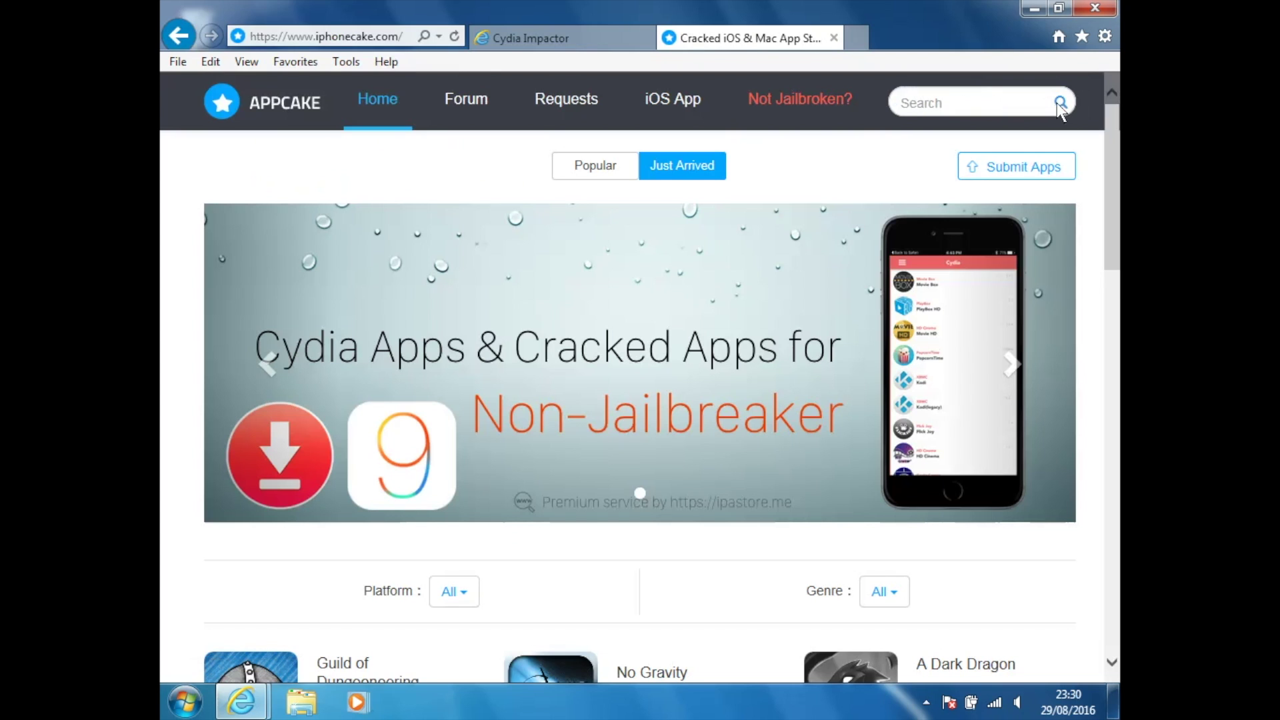
left_click(984, 100)
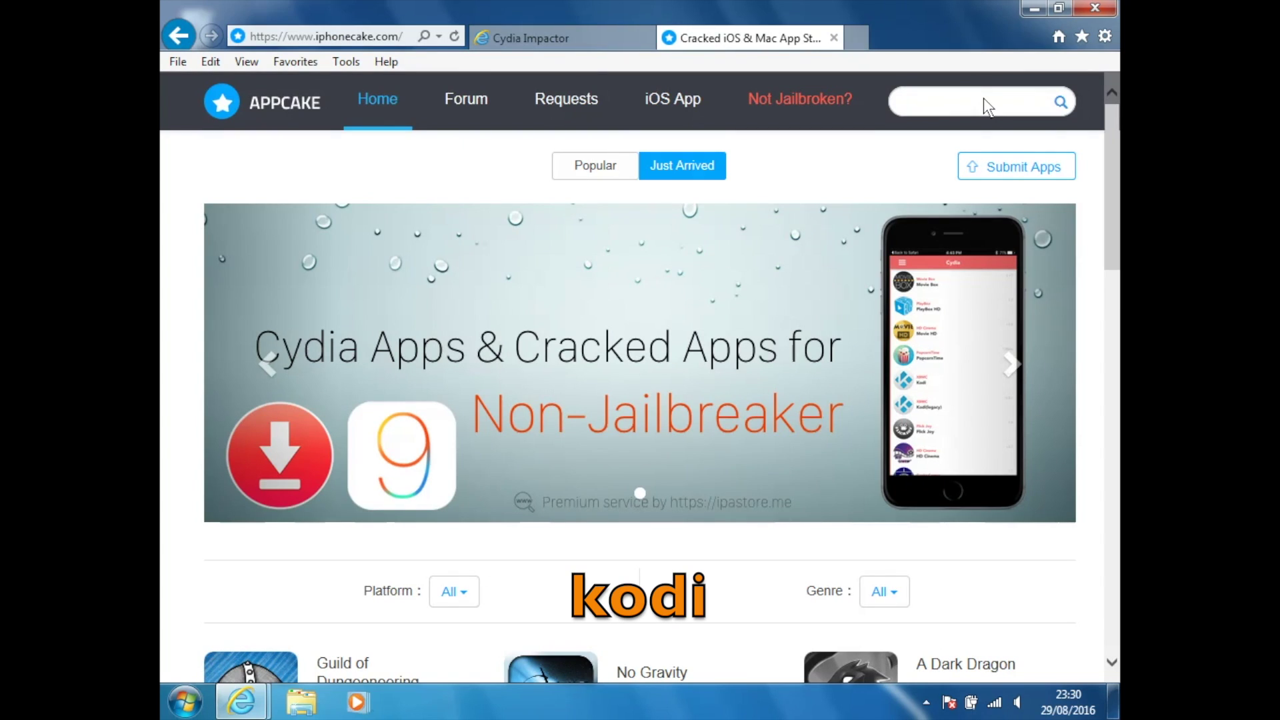
type("kodi")
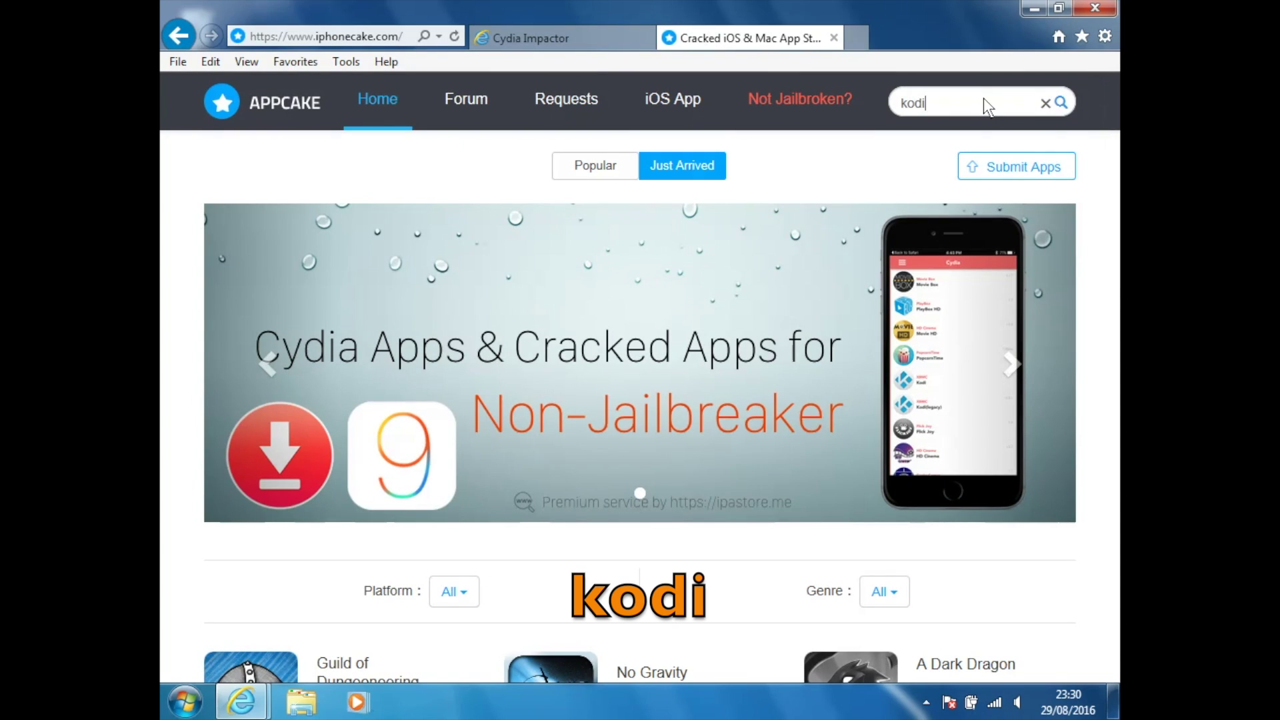
key("Return")
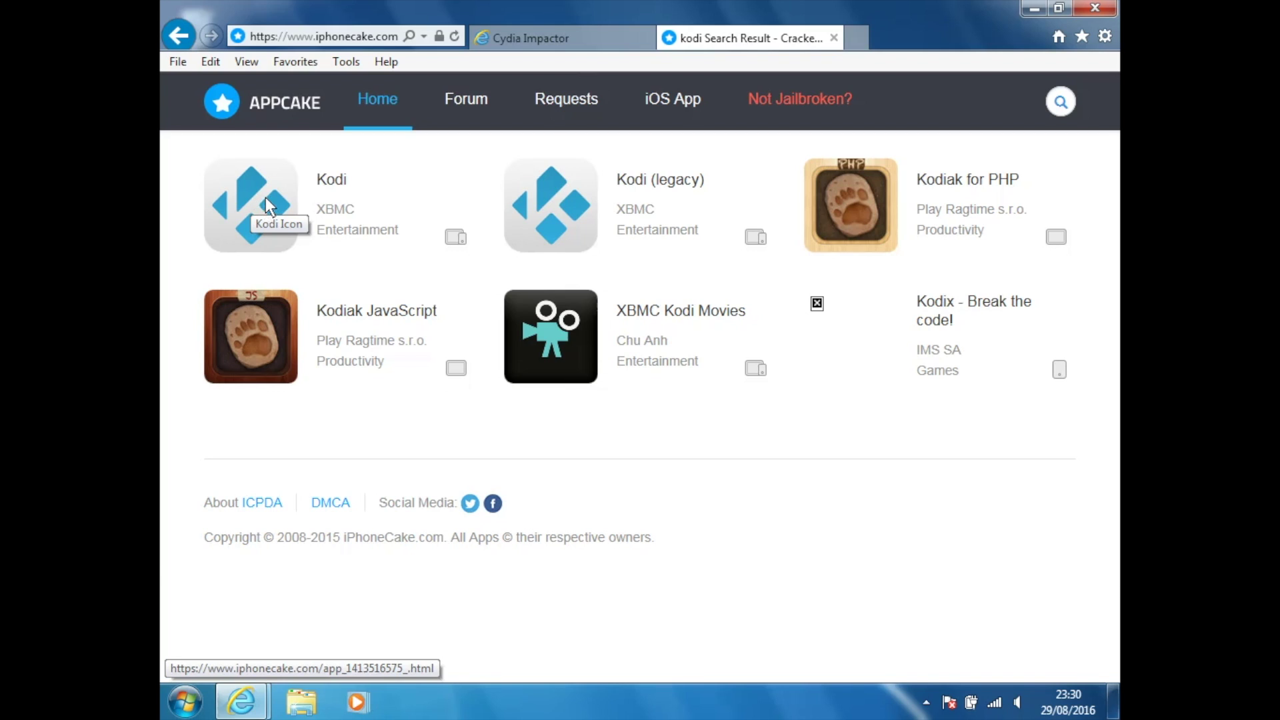
- Follow the Kodi result's filepup.net link, allowing the pop-up, to reach kodi-16.1-ios.ipa
left_click(265, 197)
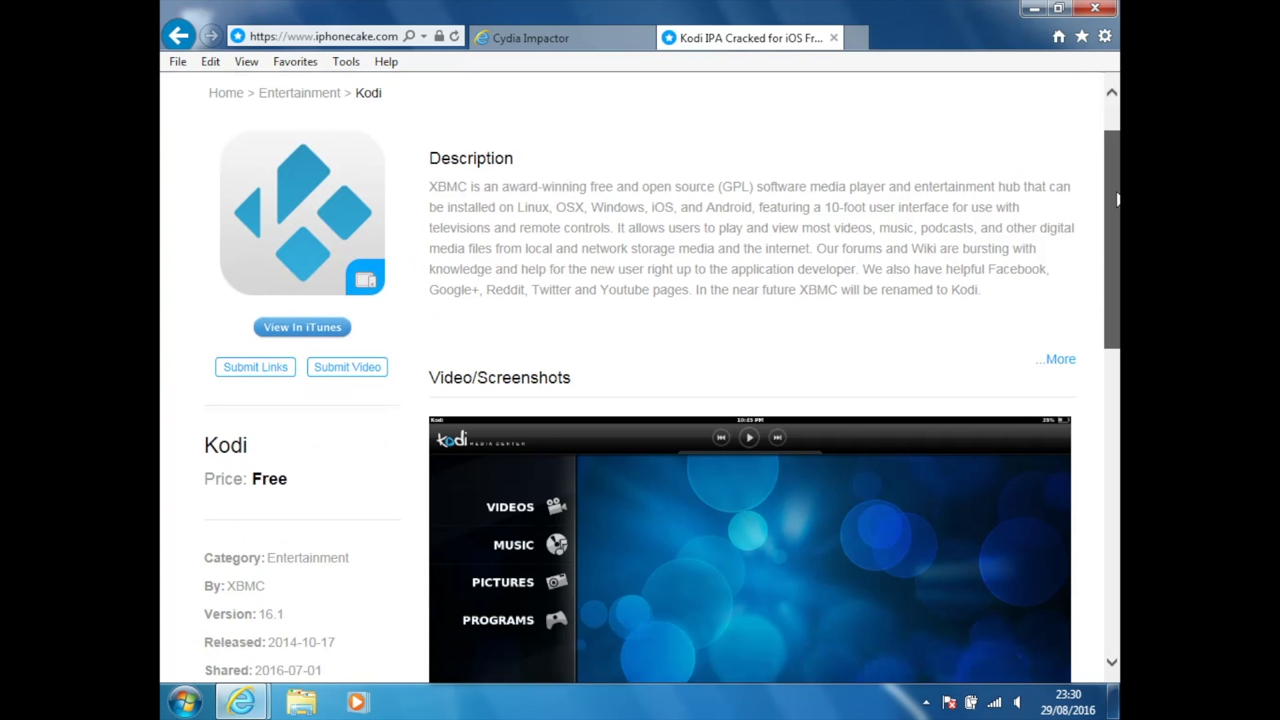
left_click_drag(1114, 164, 1111, 444)
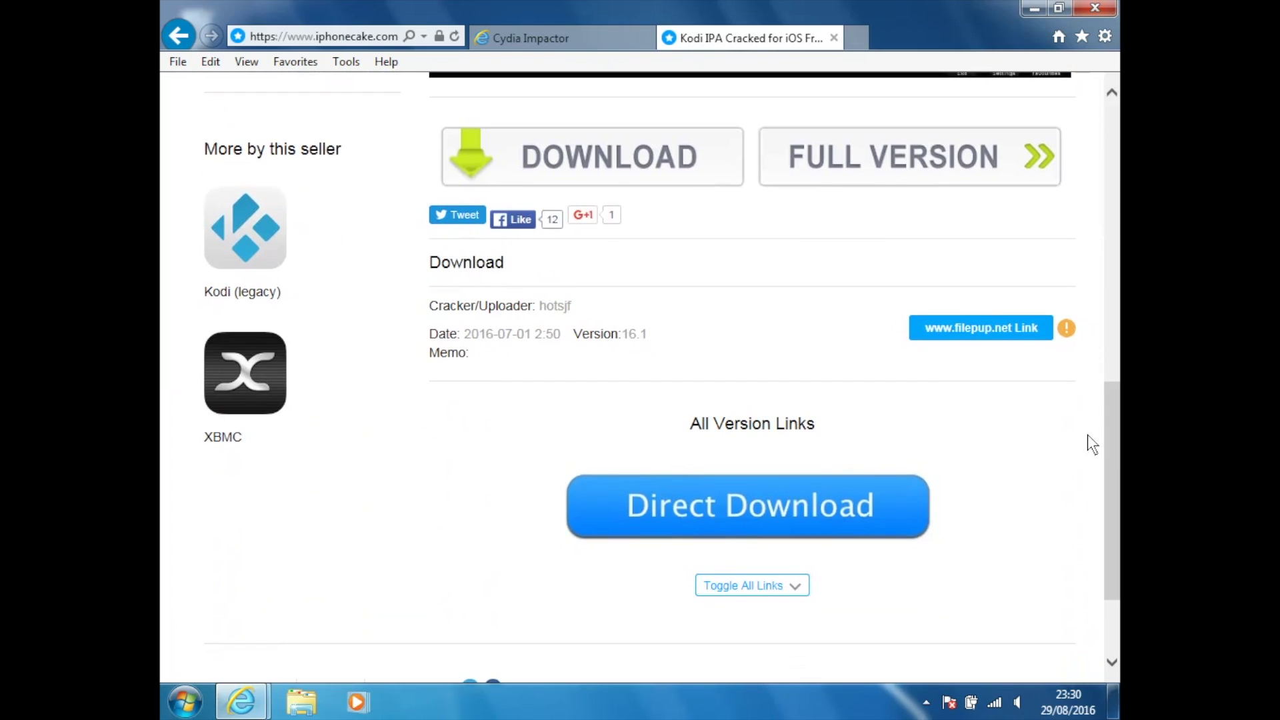
left_click(999, 327)
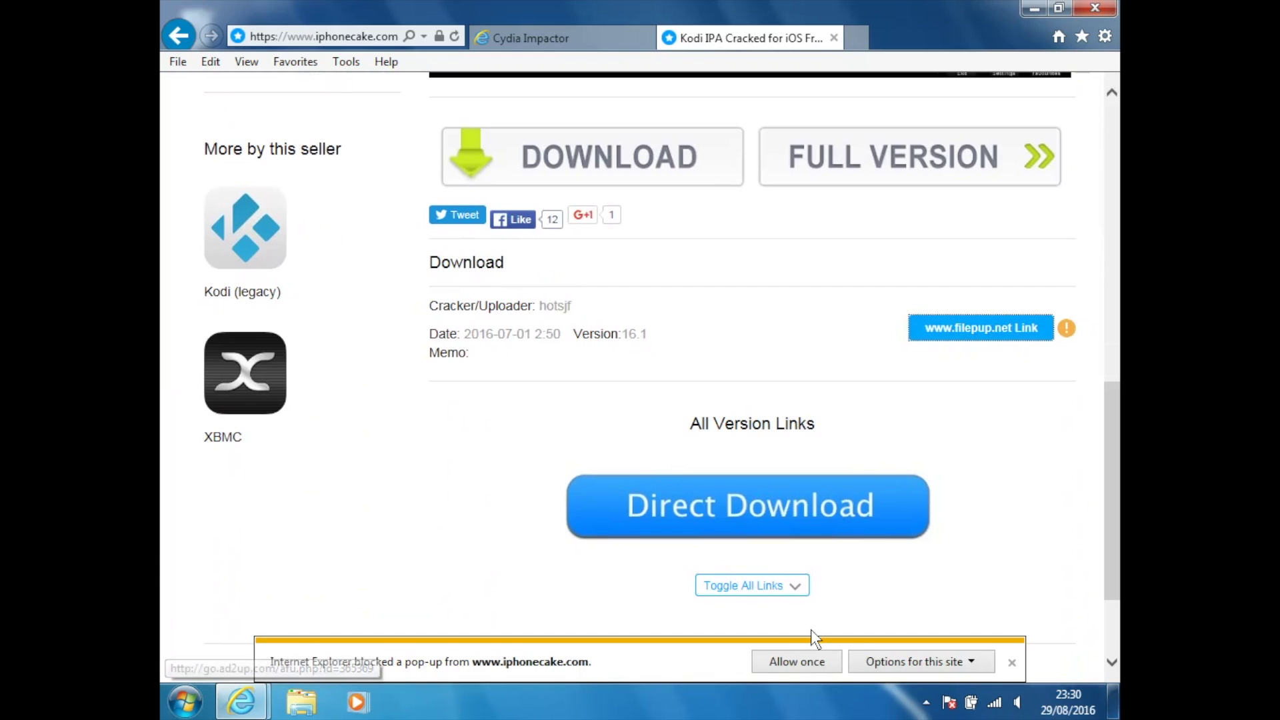
left_click(802, 665)
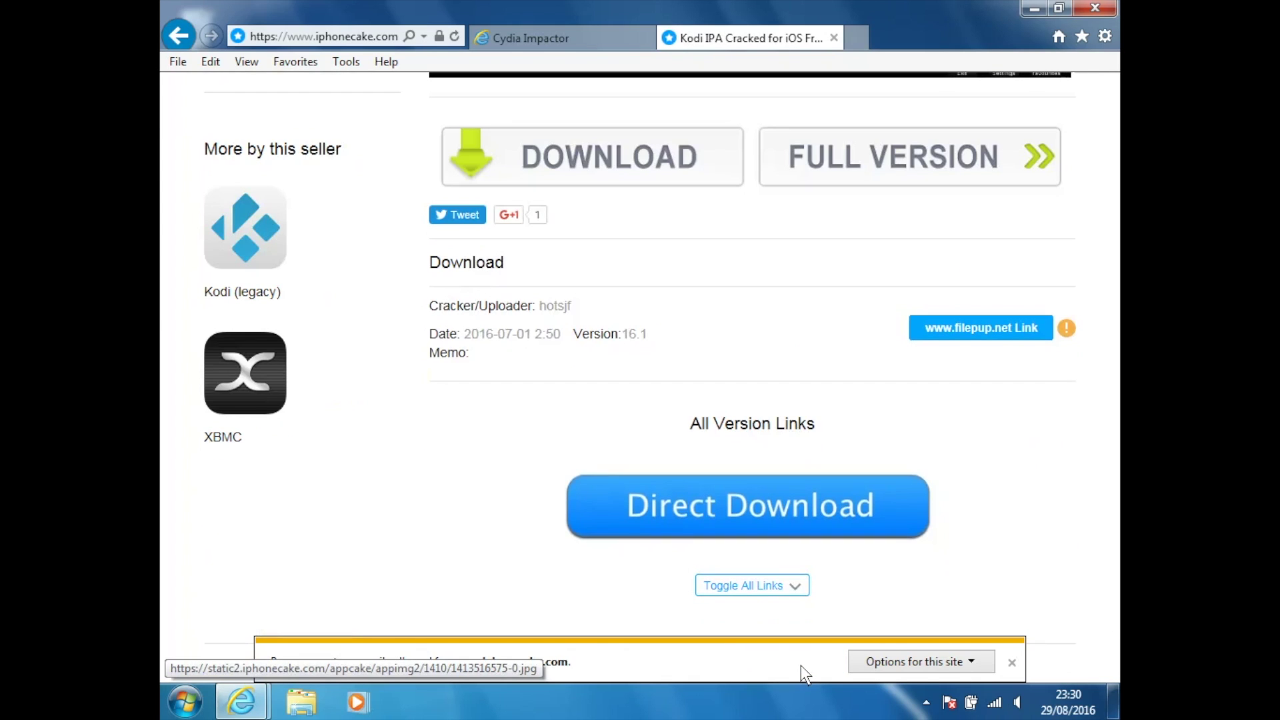
left_click(981, 327)
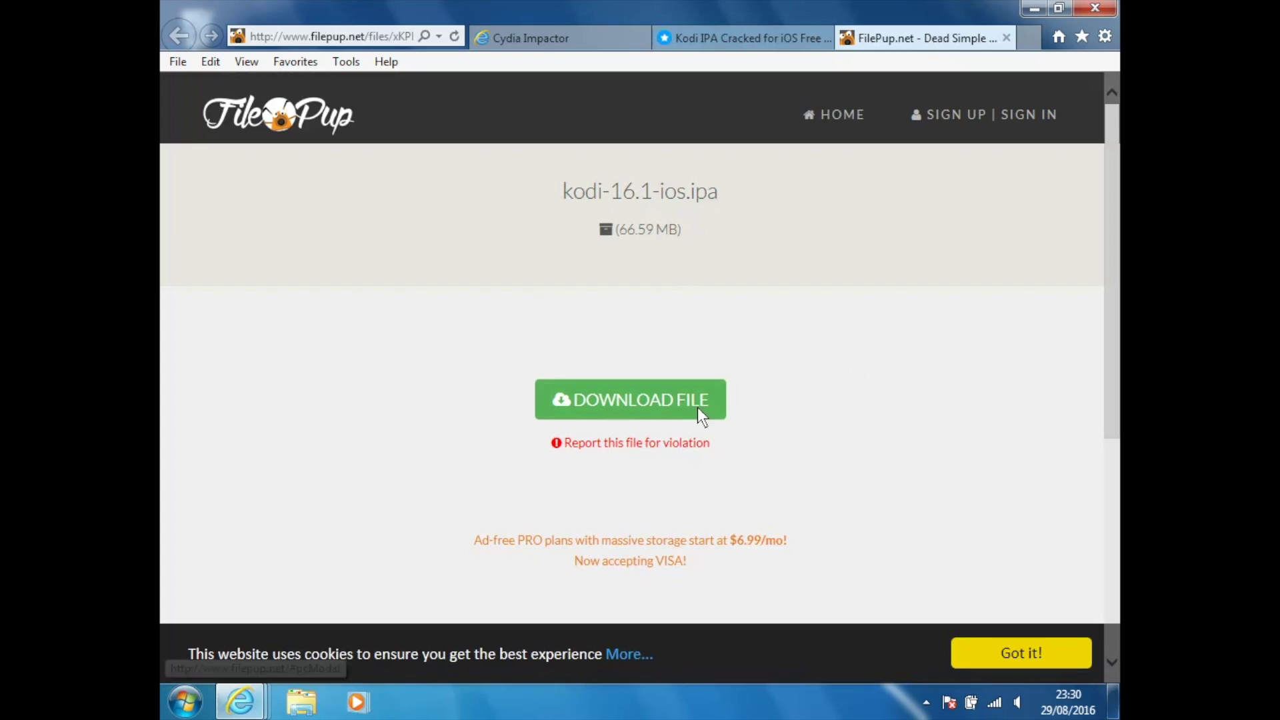
- Download and save kodi-16.1-ios.ipa from FilePup as a free user
left_click(653, 407)
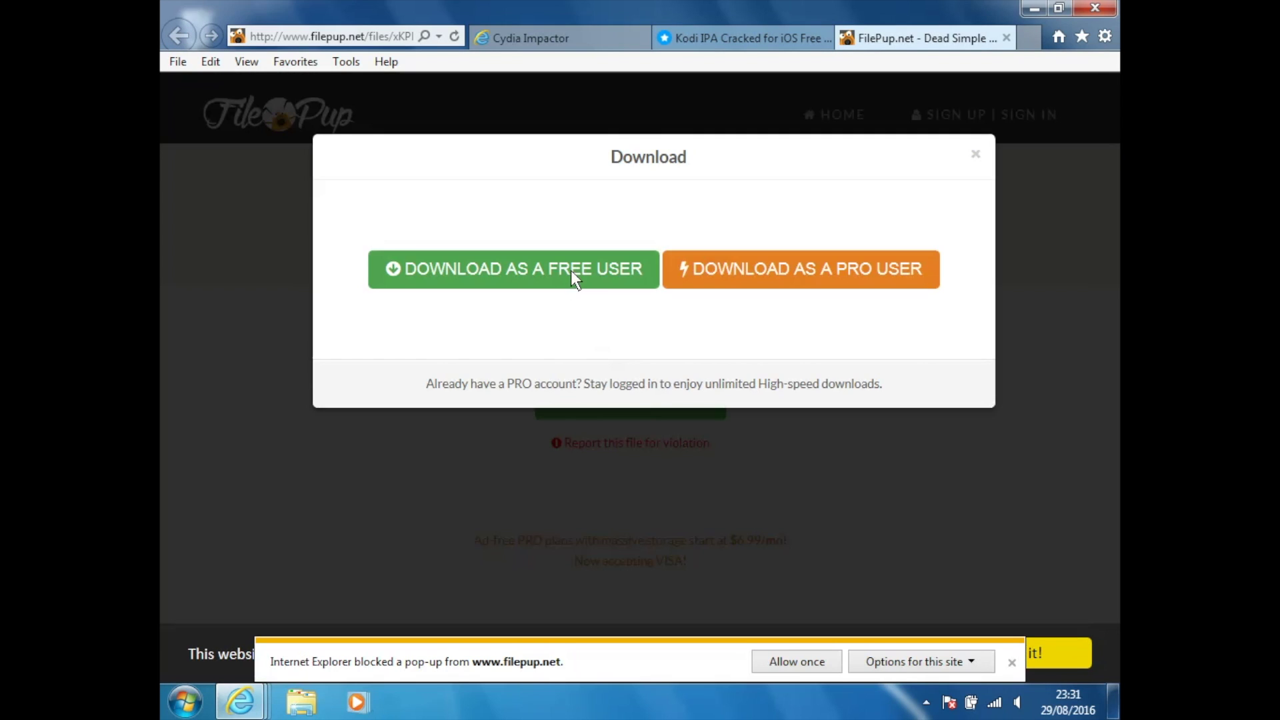
left_click(570, 269)
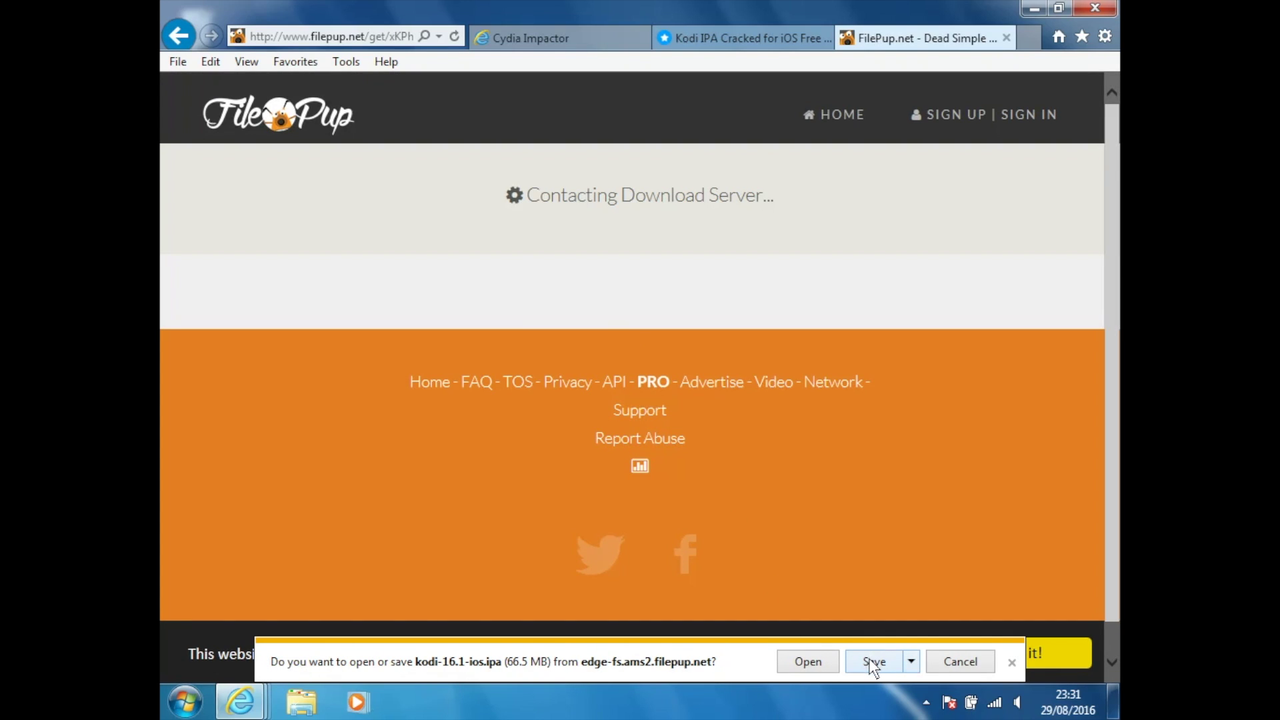
left_click(869, 660)
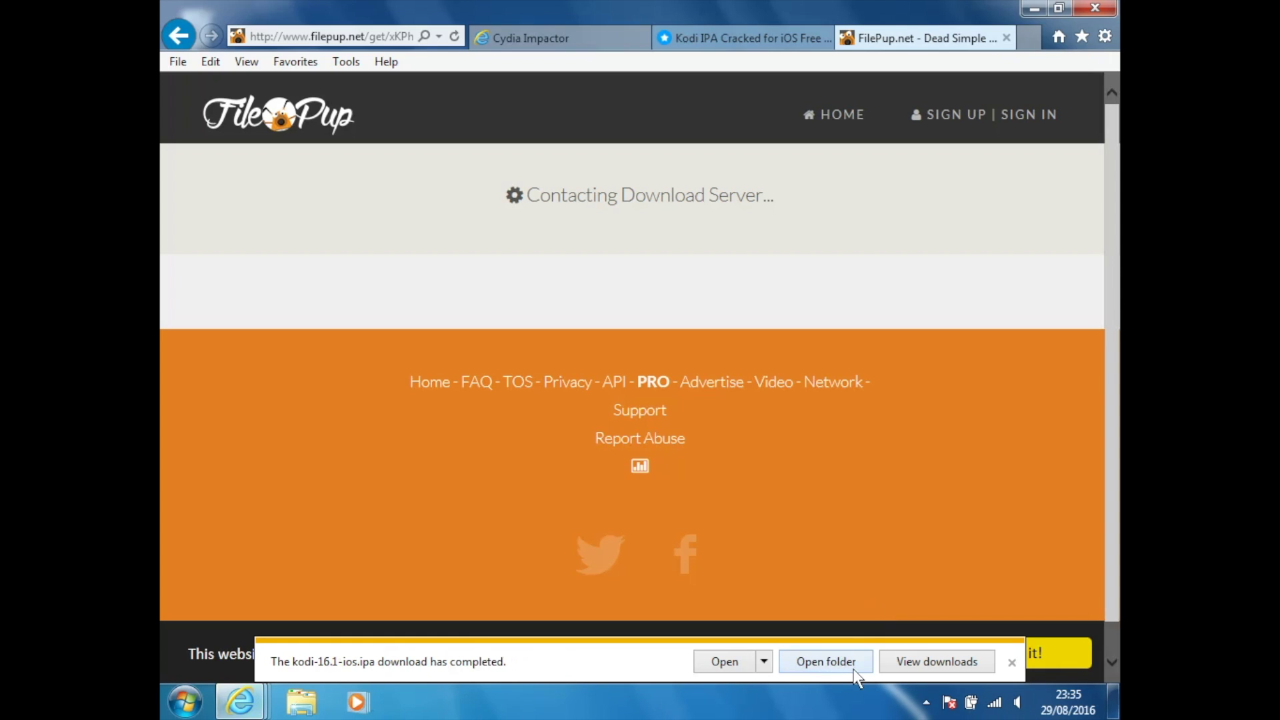
- Move kodi-16.1-ios.ipa from Downloads to the Desktop and close the folder window
left_click(854, 672)
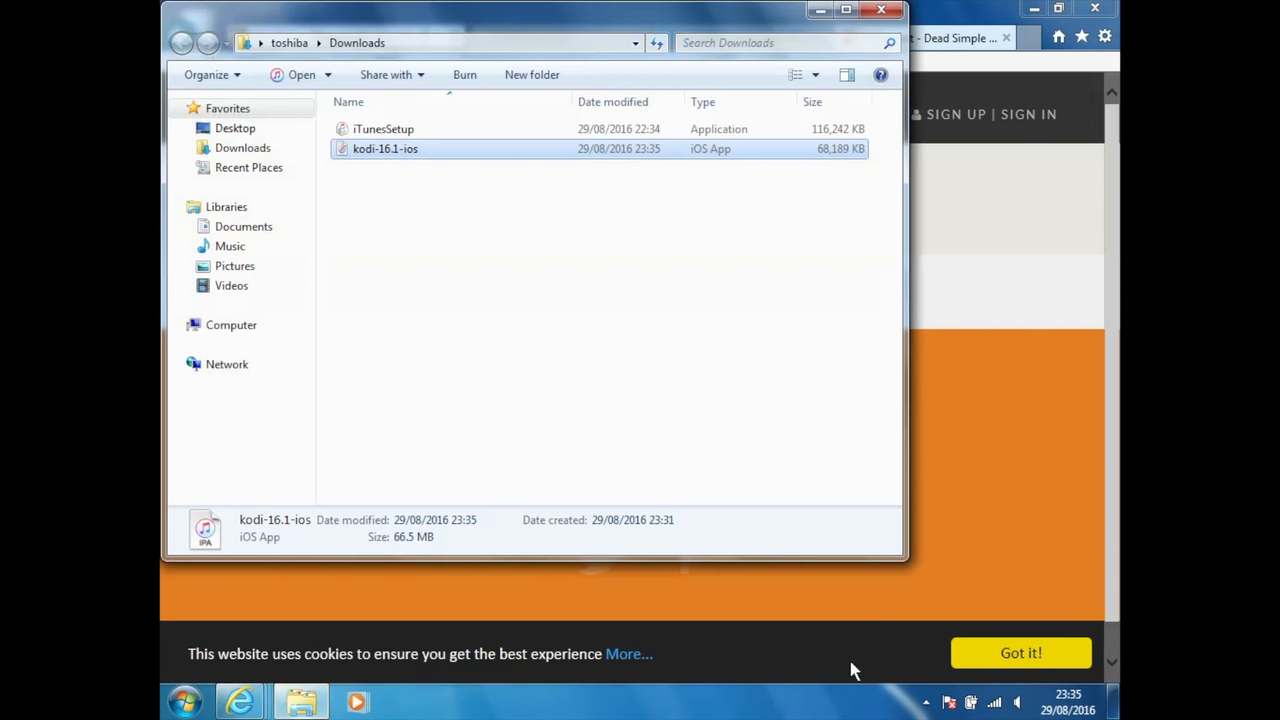
left_click_drag(427, 148, 234, 127)
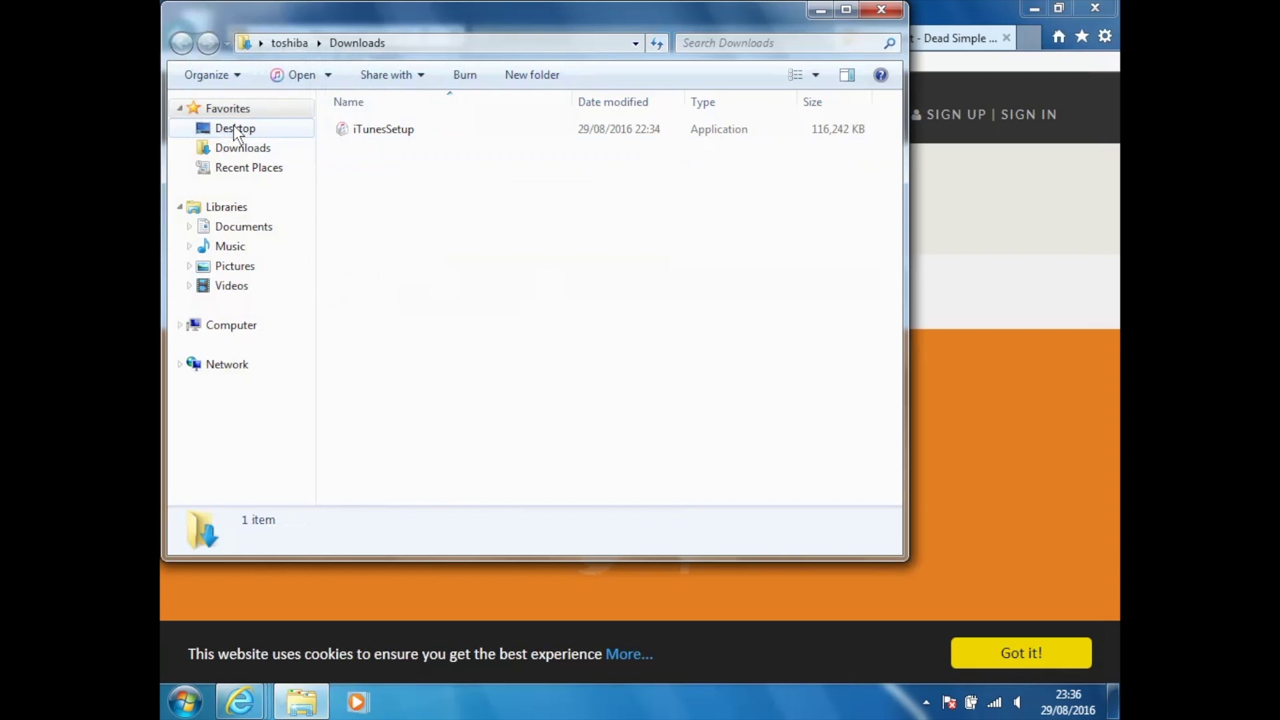
left_click(881, 10)
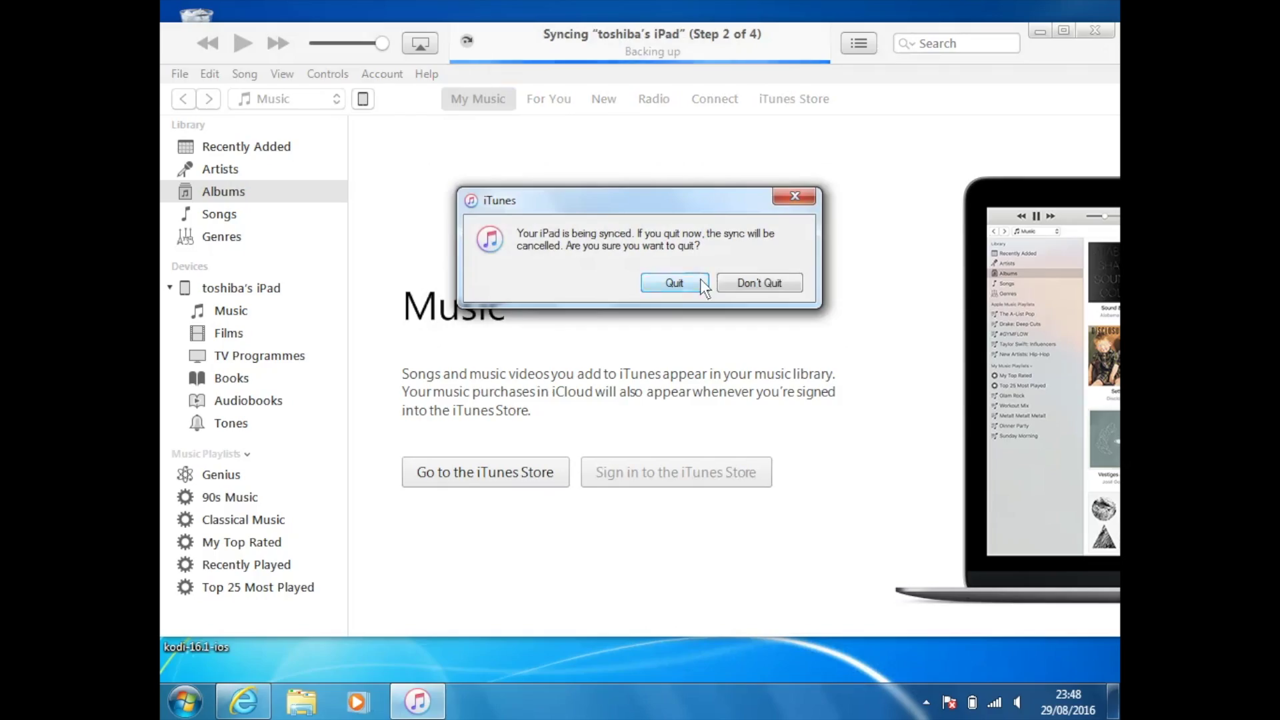
- Dismiss the quit-during-sync warning so the iPad backup continues, then close iTunes
left_click(700, 279)
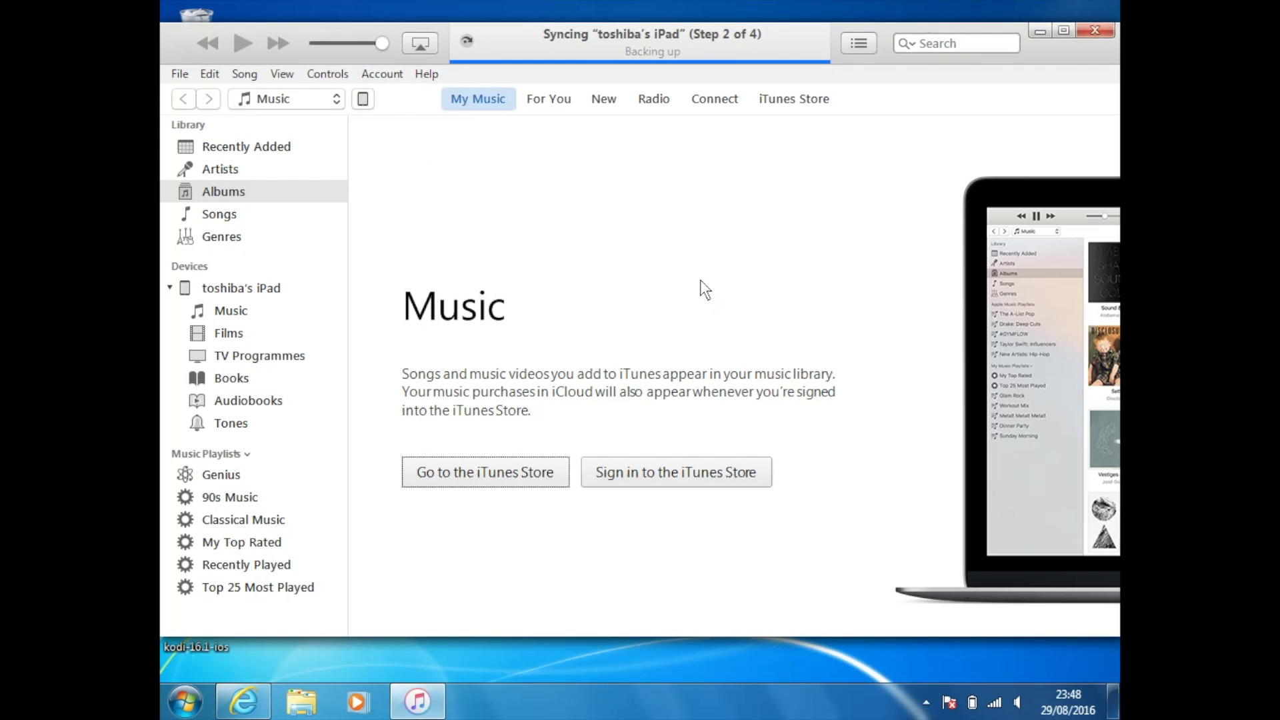
key("alt+F4")
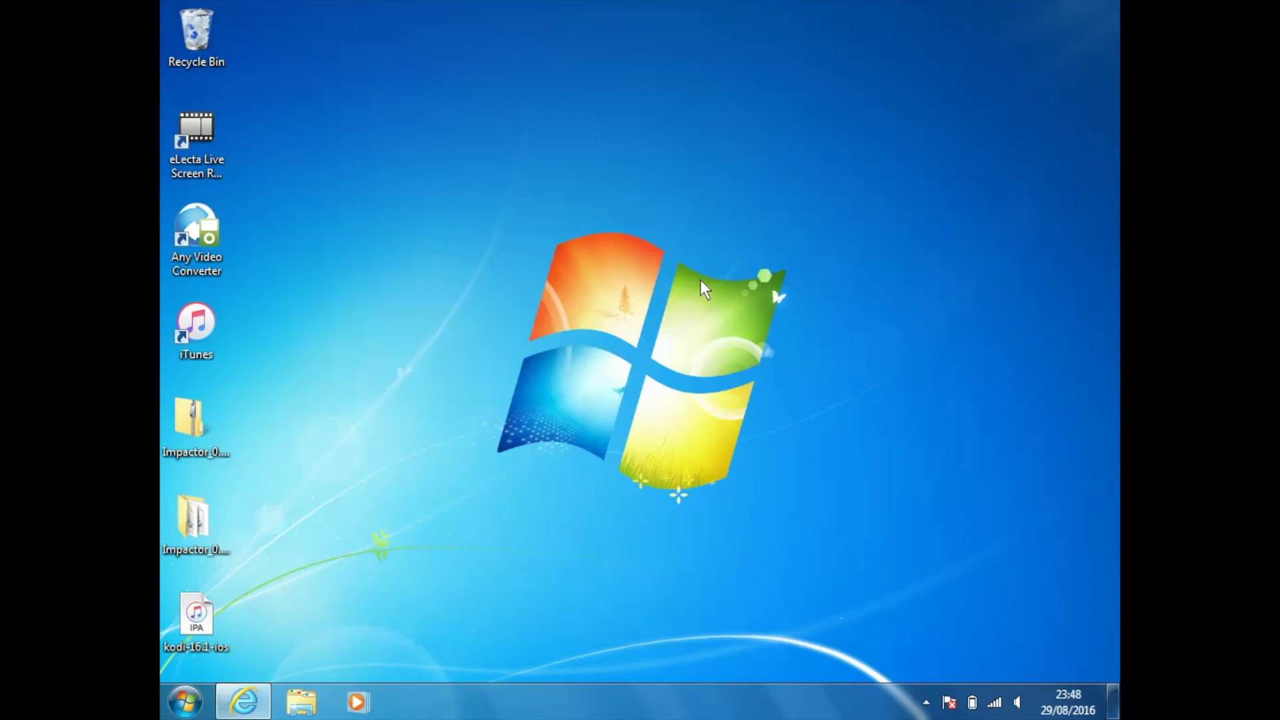
- Launch Impactor from the Impactor_0.9.33 desktop folder, letting it run past the security warning
double_click(199, 517)
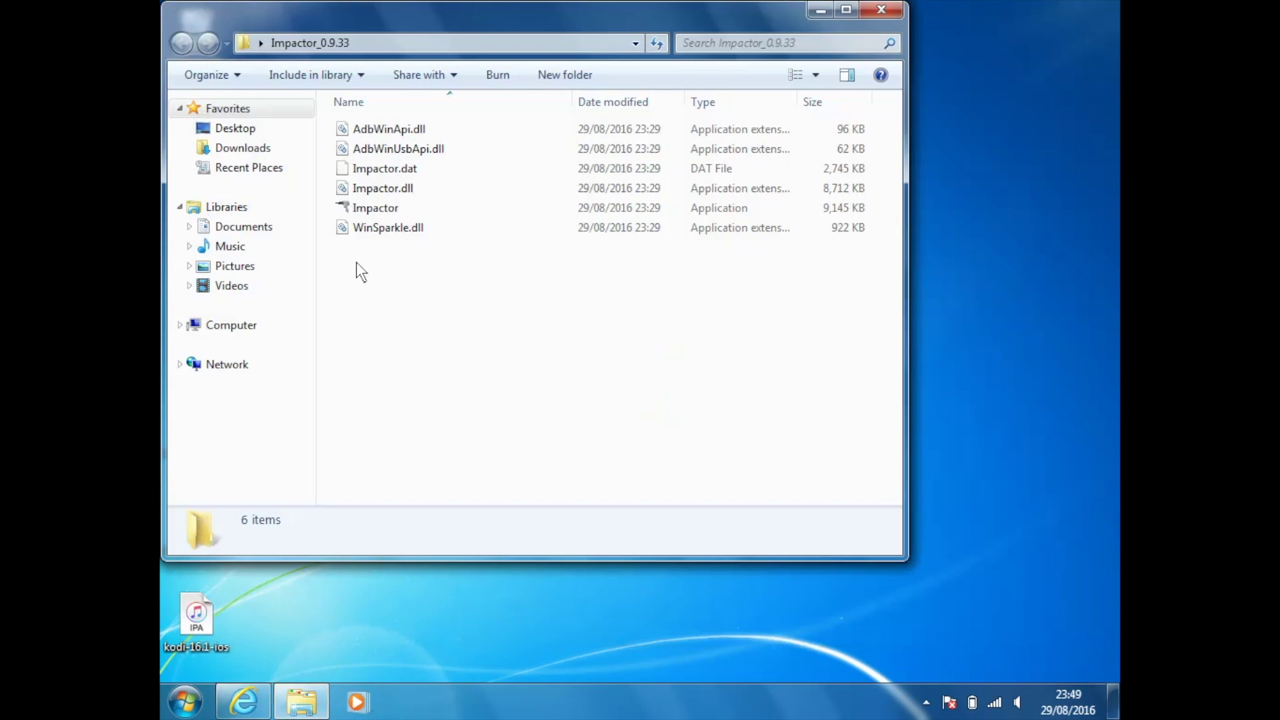
double_click(371, 209)
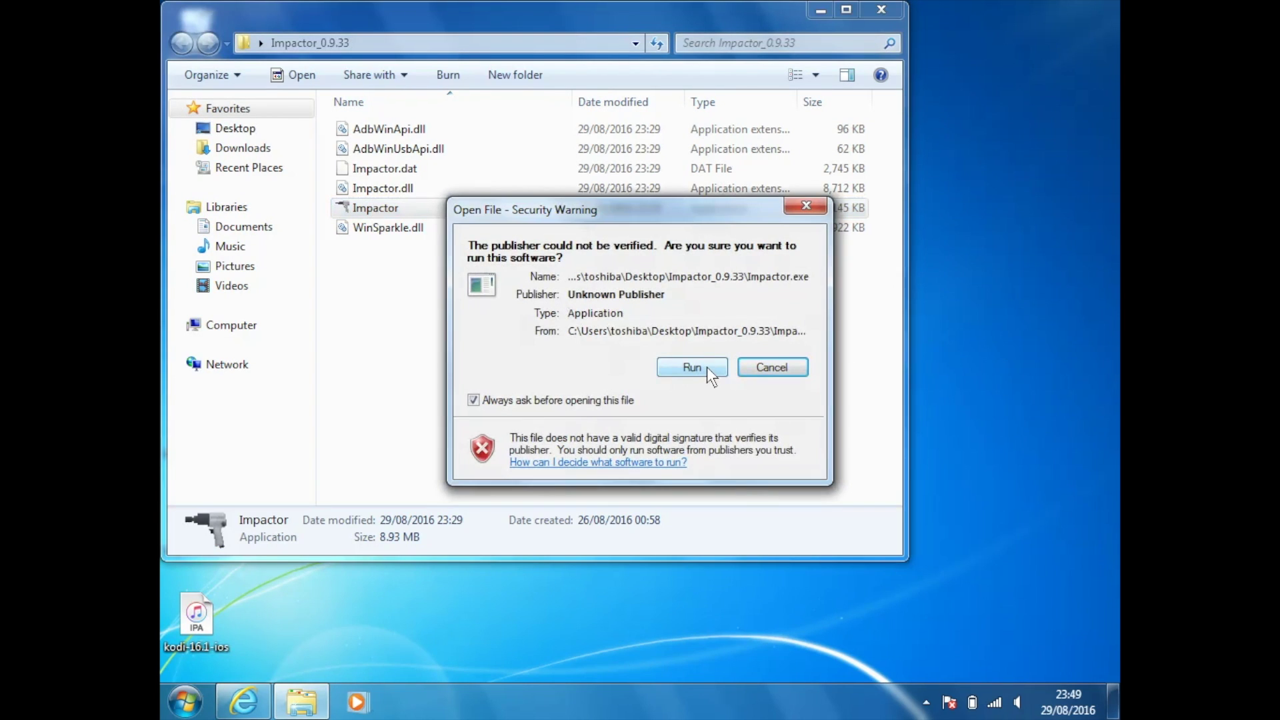
left_click(707, 367)
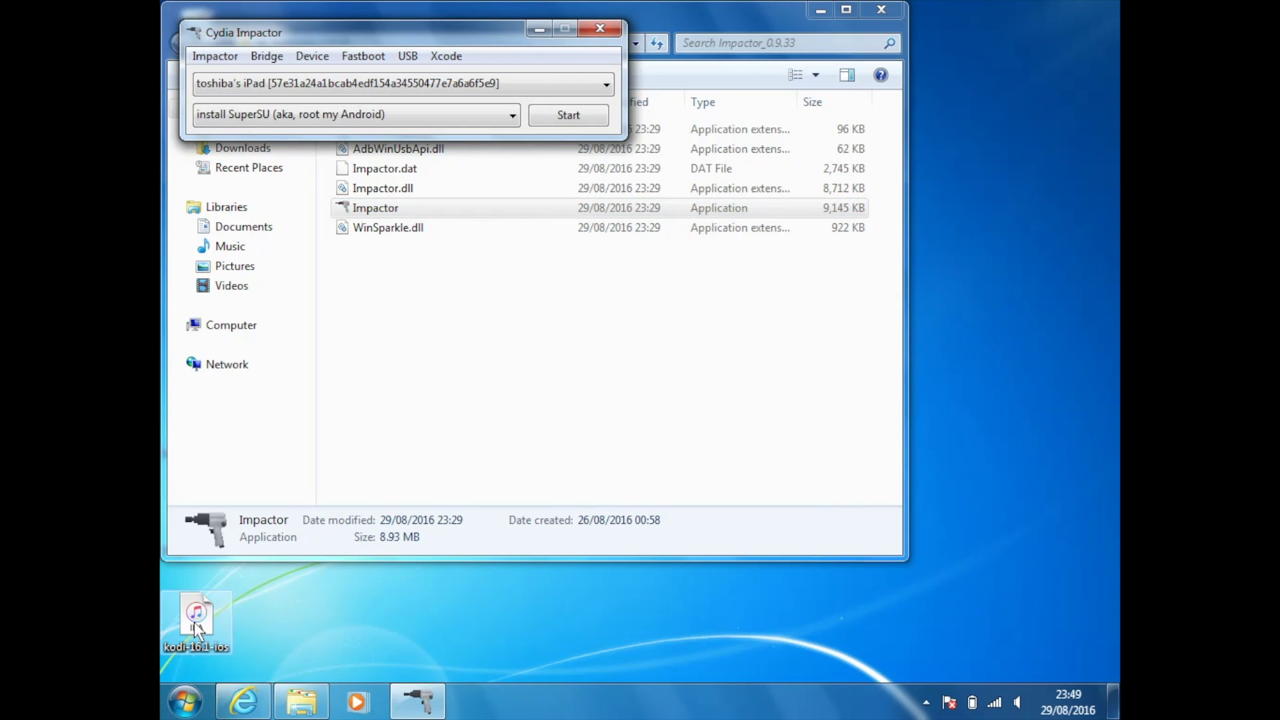
- Drop the Kodi IPA from the desktop onto the iPad entry in Cydia Impactor
left_click(189, 621)
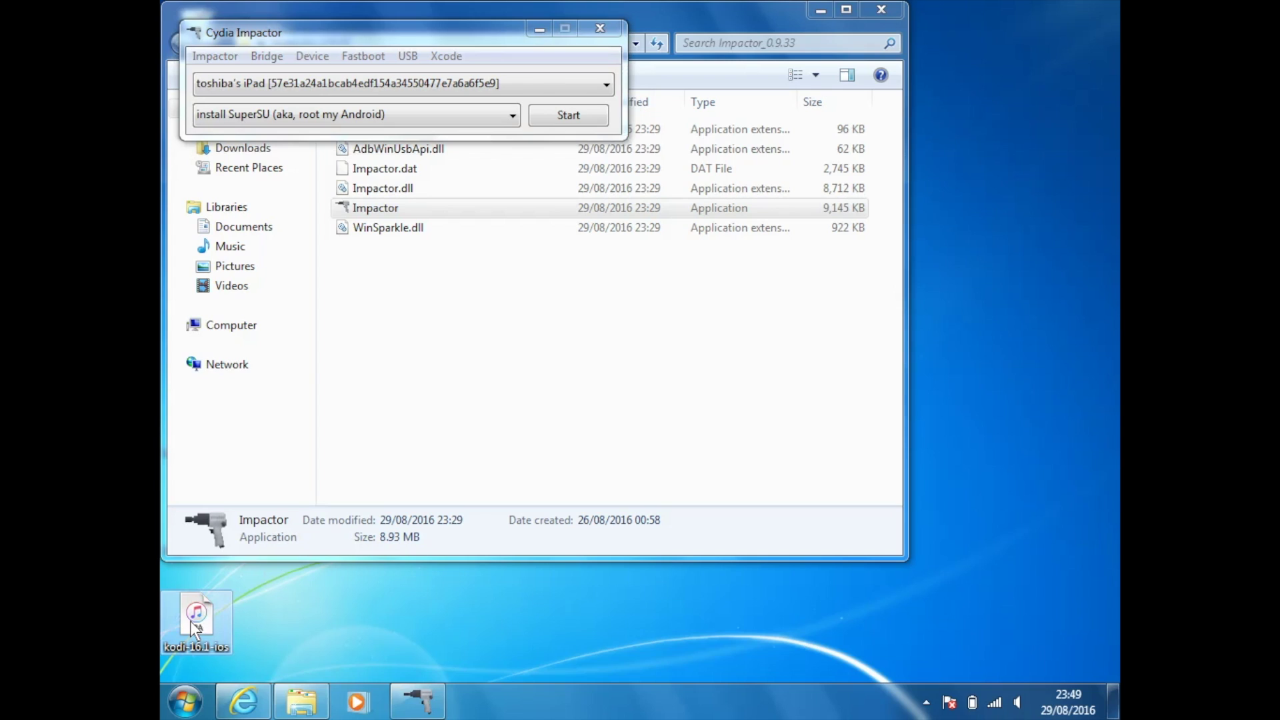
left_click_drag(190, 621, 247, 123)
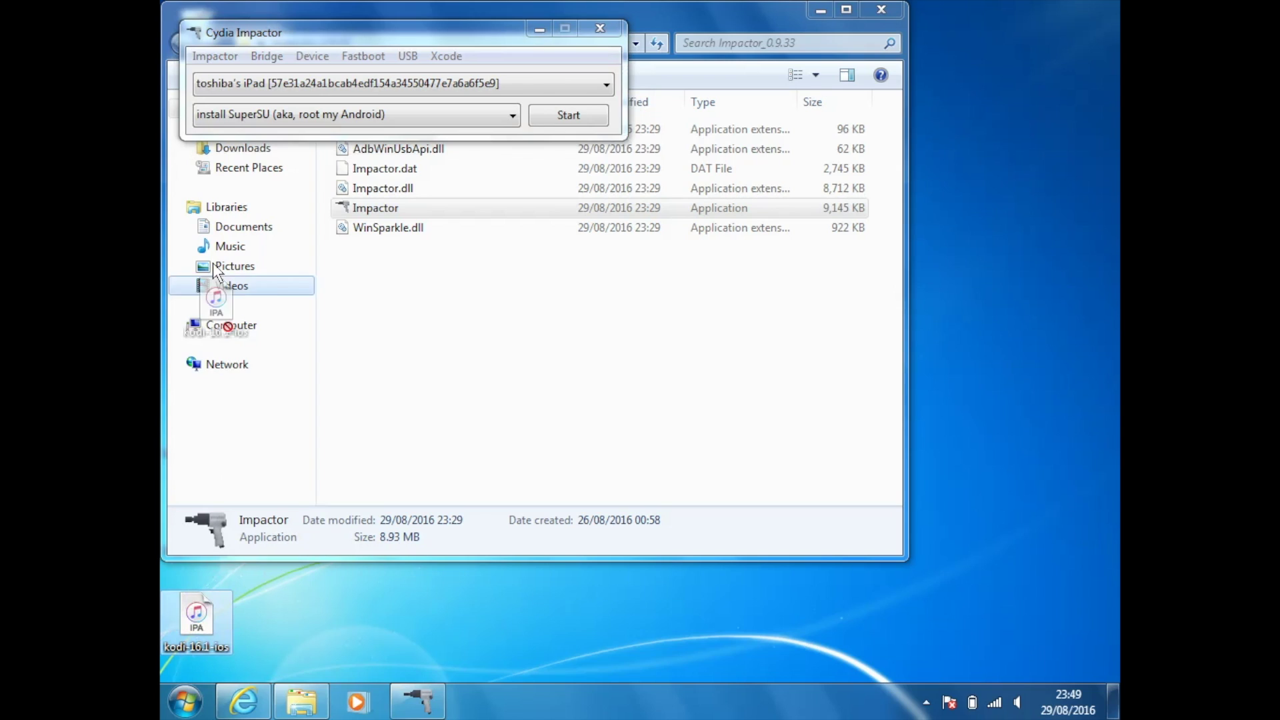
left_click_drag(247, 123, 254, 76)
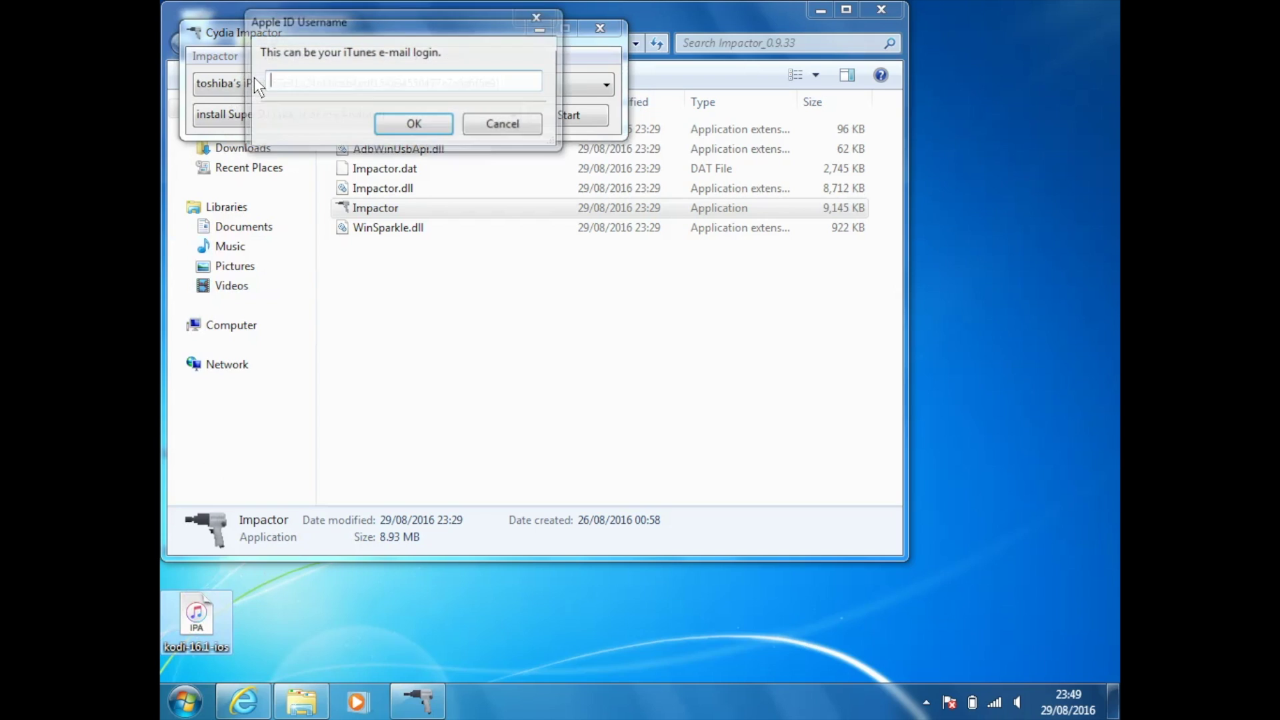
- Sign in with Apple ID 'myitunesaccount' and accept the certificate warning to install Kodi
type("myitu")
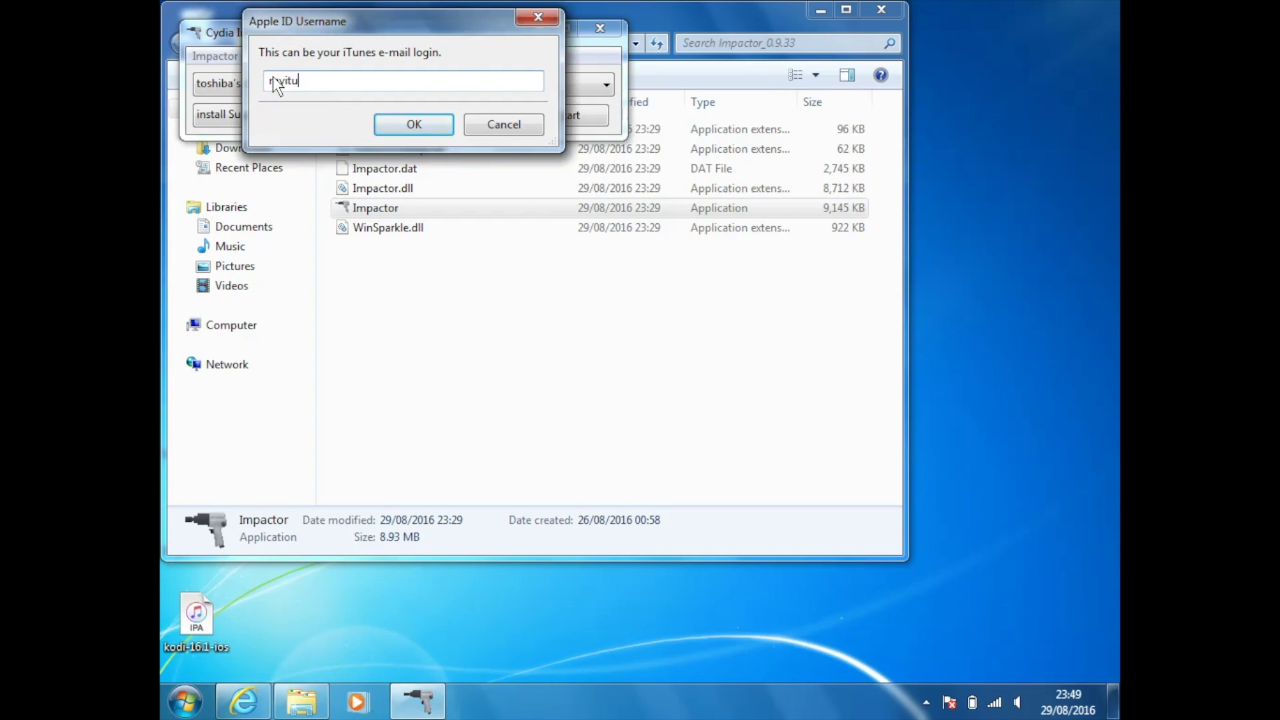
type("nesac")
type("count")
left_click(405, 126)
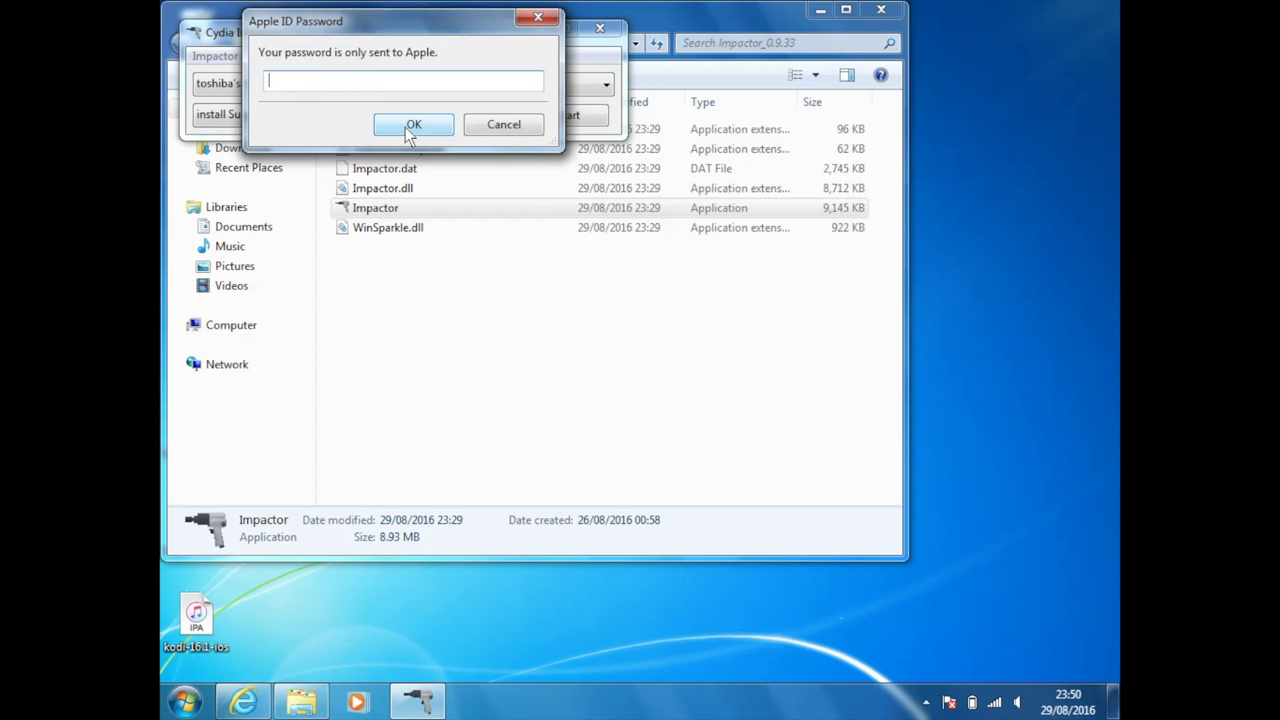
left_click(408, 126)
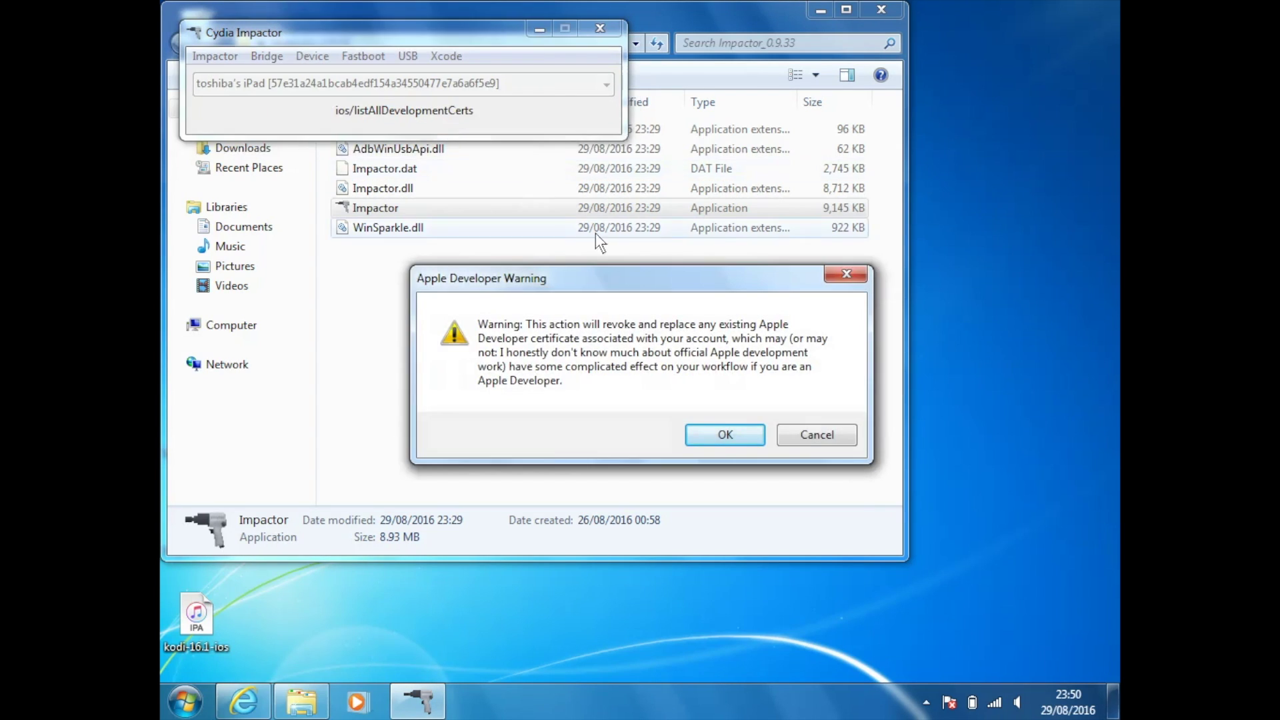
left_click(746, 433)
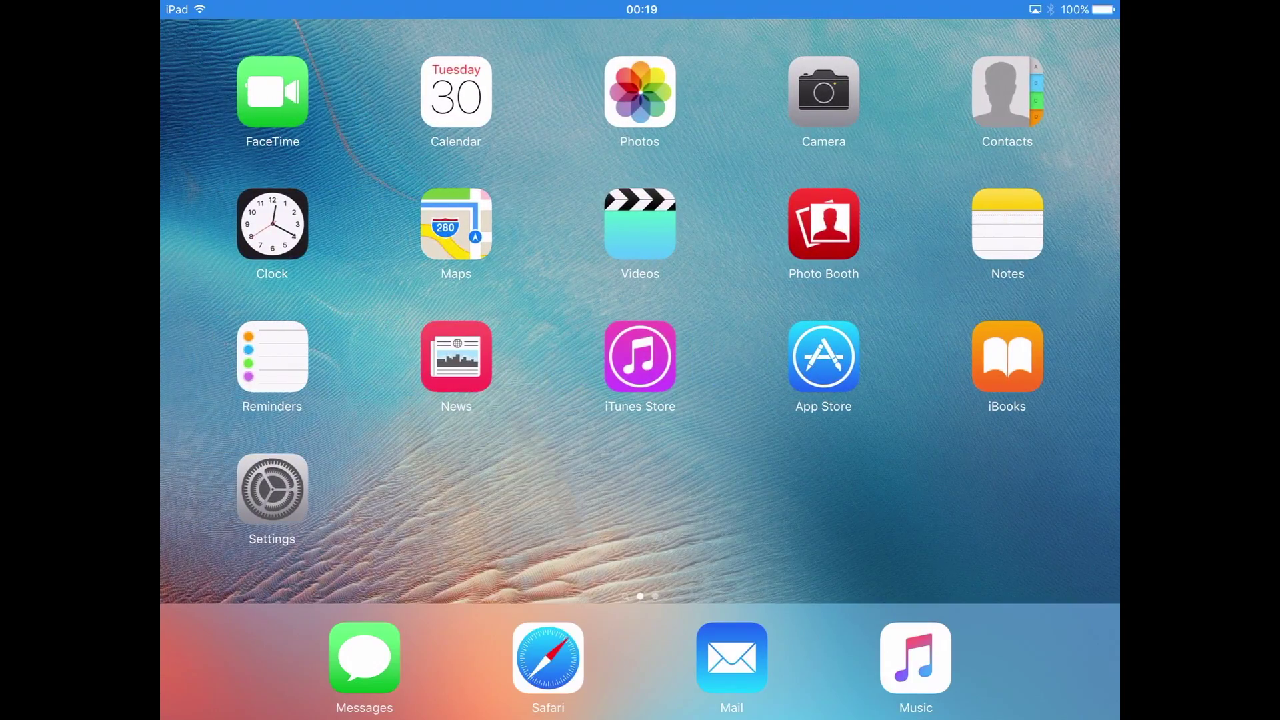
- Trust the iPhone Developer profile under Device Management, then launch Kodi from the home screen
left_click(272, 490)
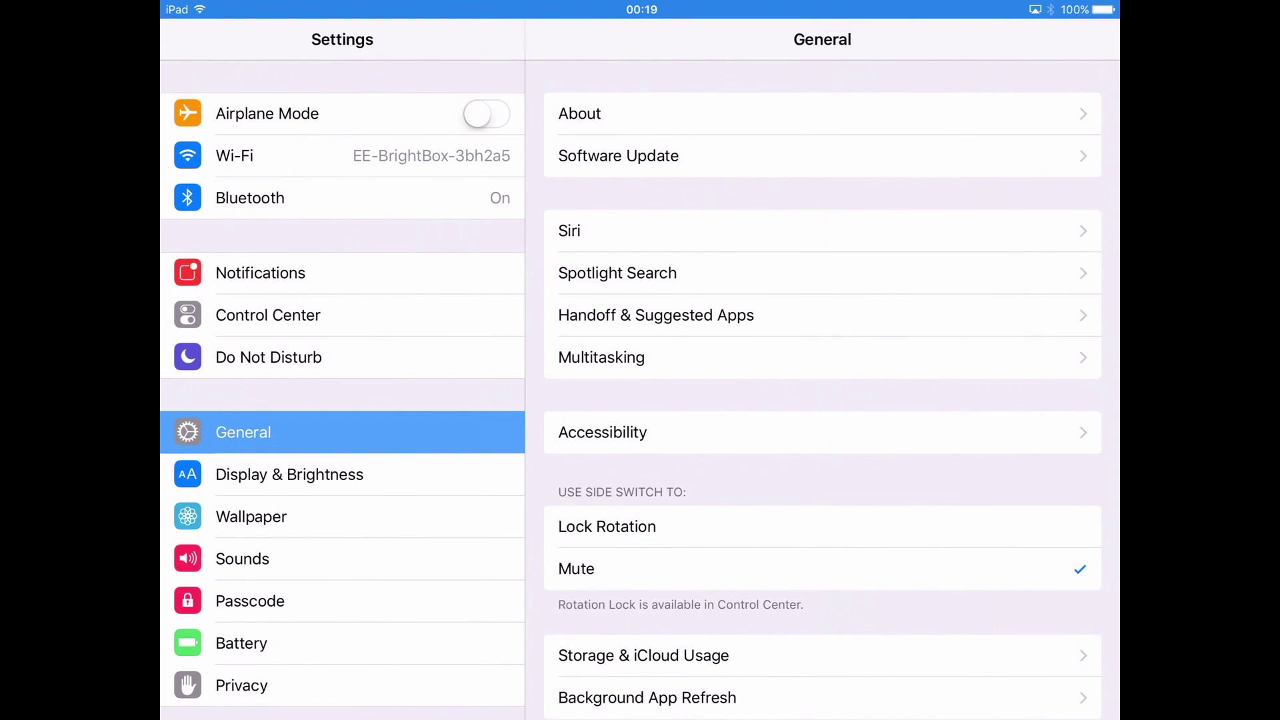
scroll(821, 393, "down", 10)
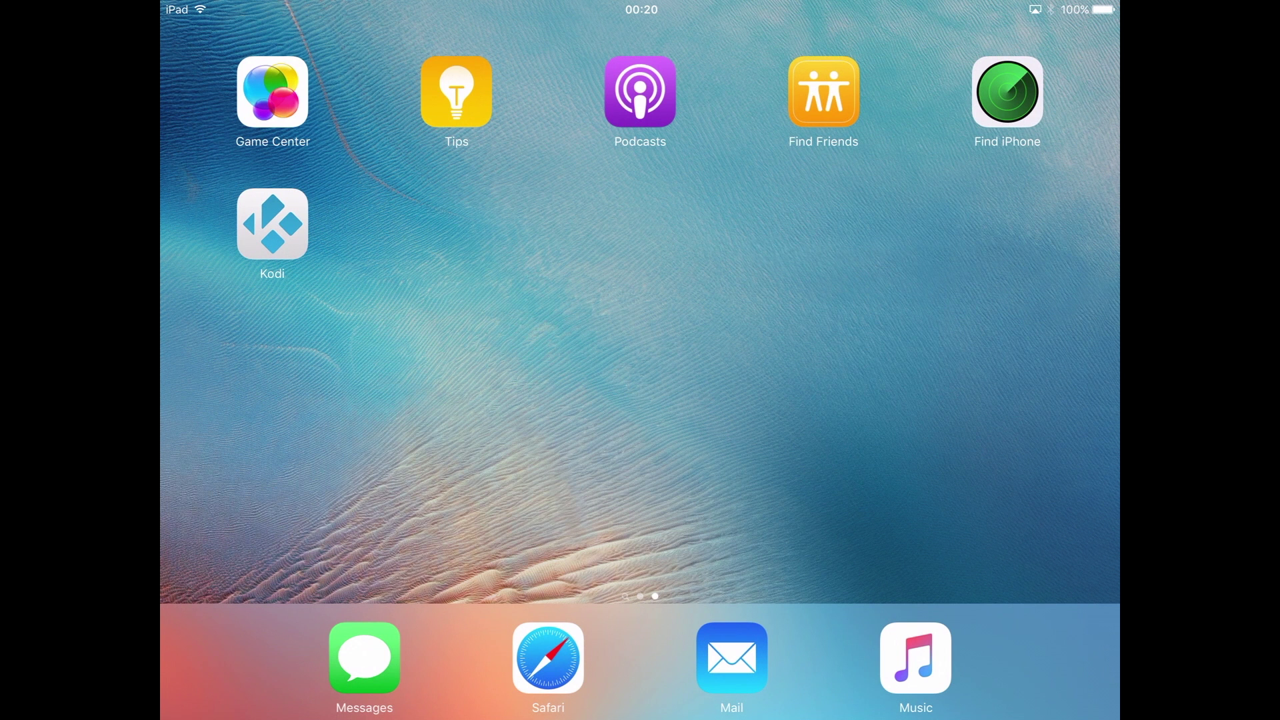
left_click(272, 224)
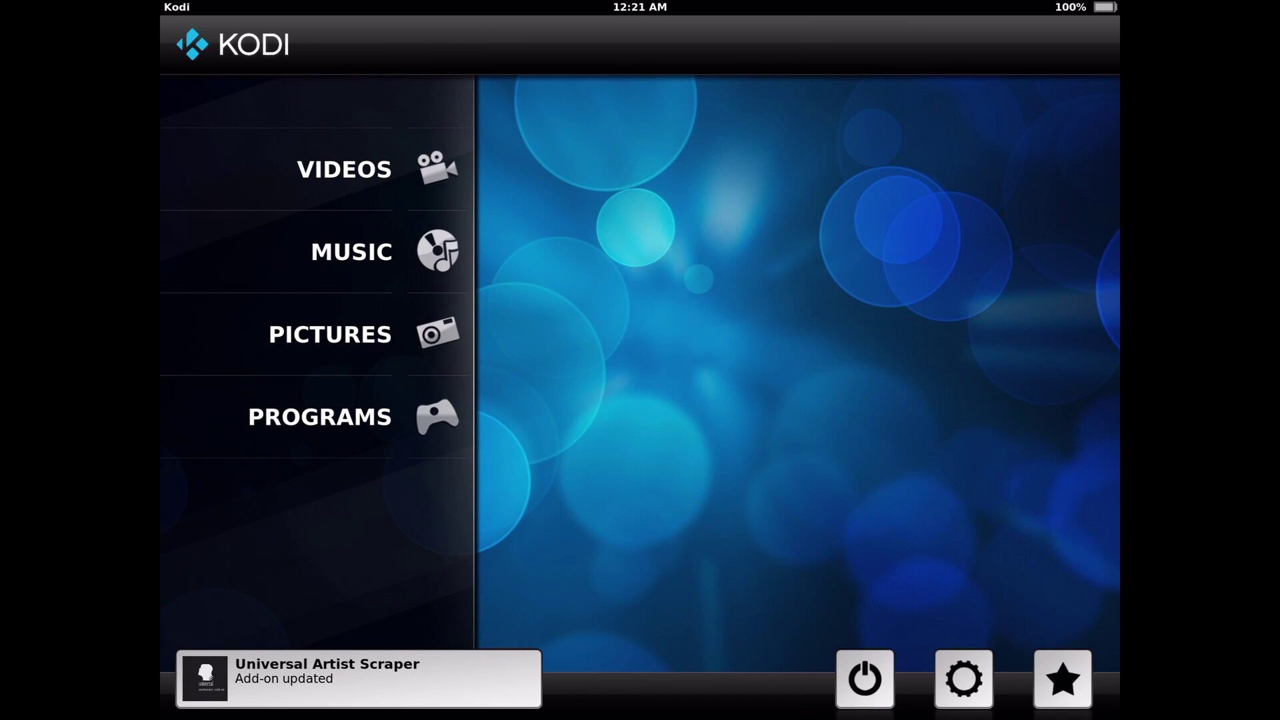
- Change Kodi's skin from re-Touched to Confluence and confirm keeping it
left_click(963, 679)
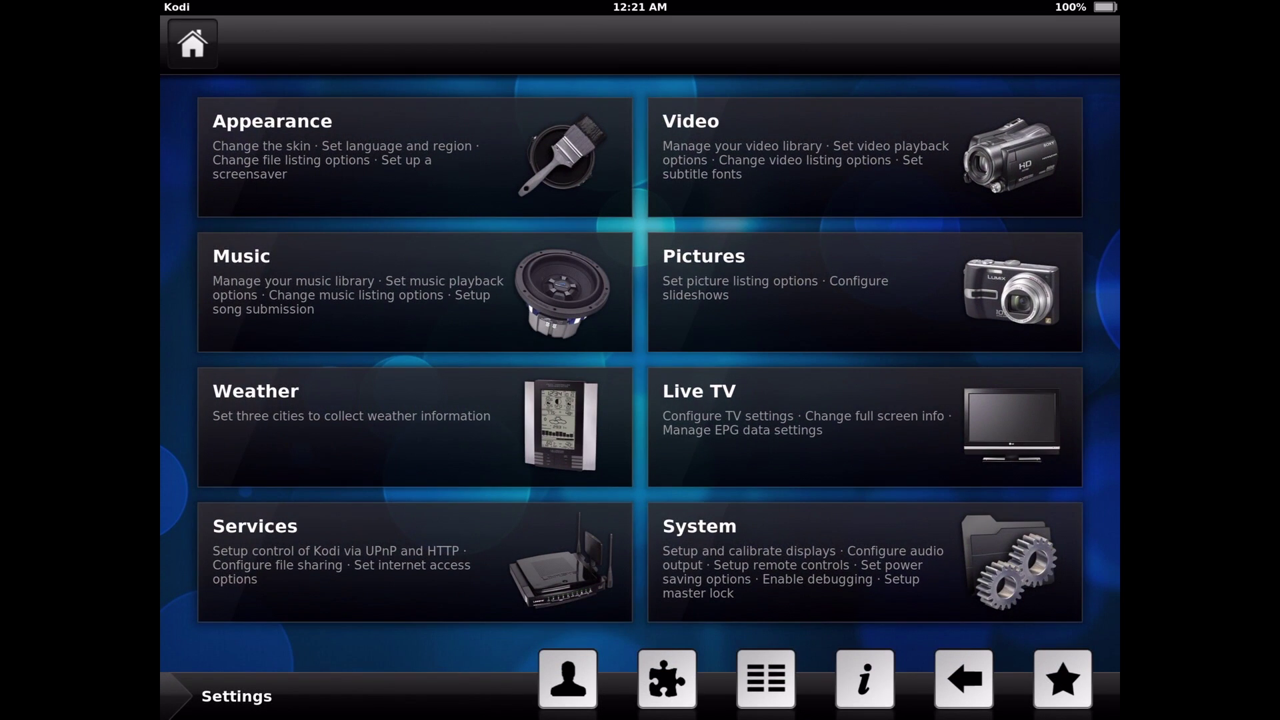
left_click(413, 157)
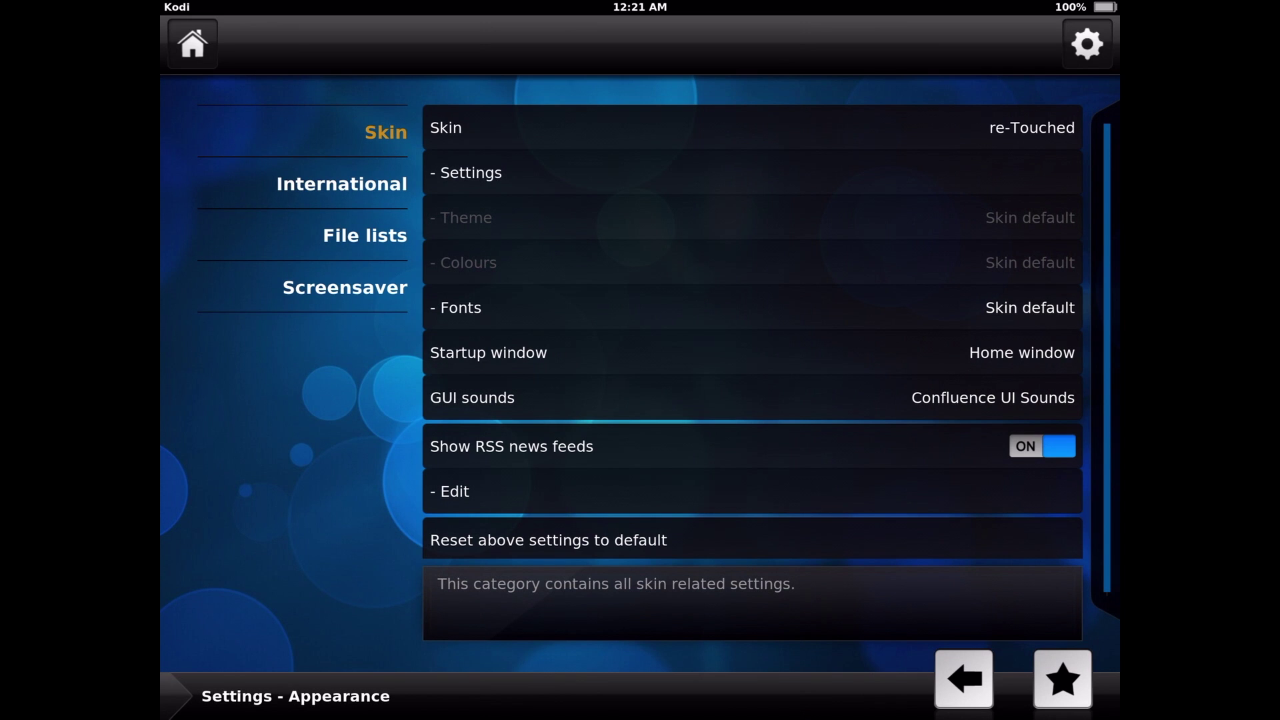
left_click(533, 127)
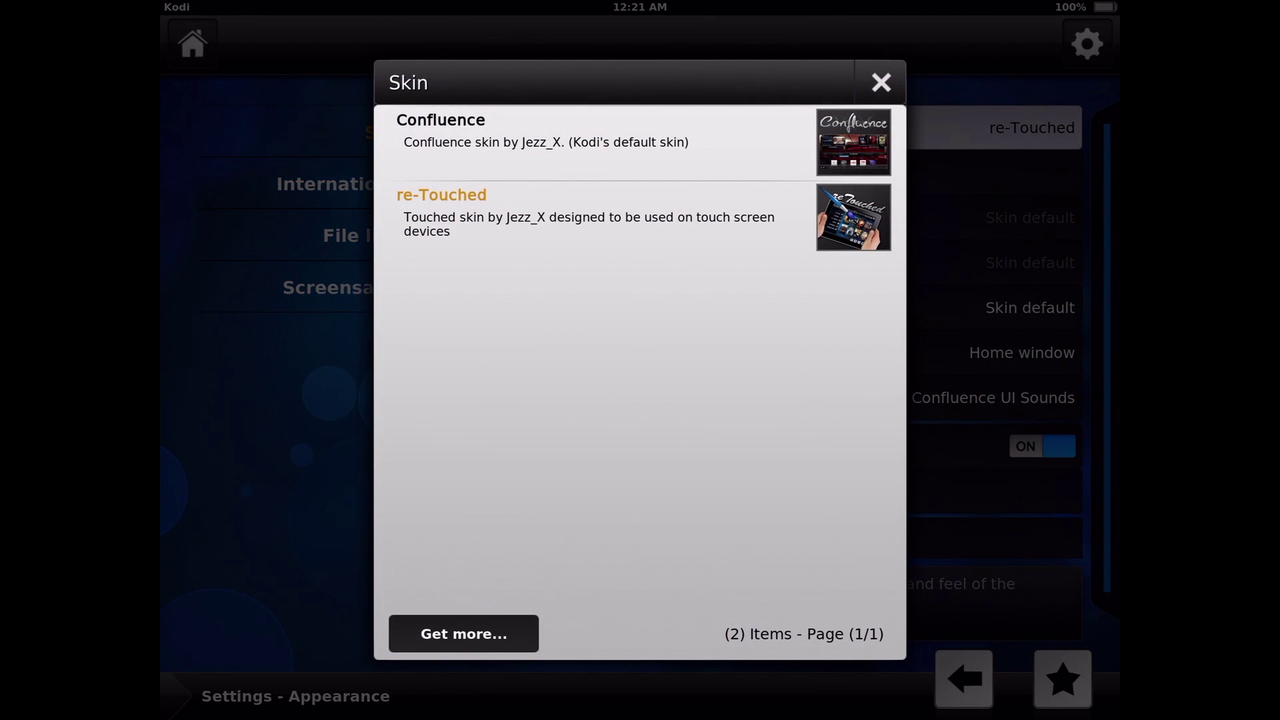
left_click(440, 130)
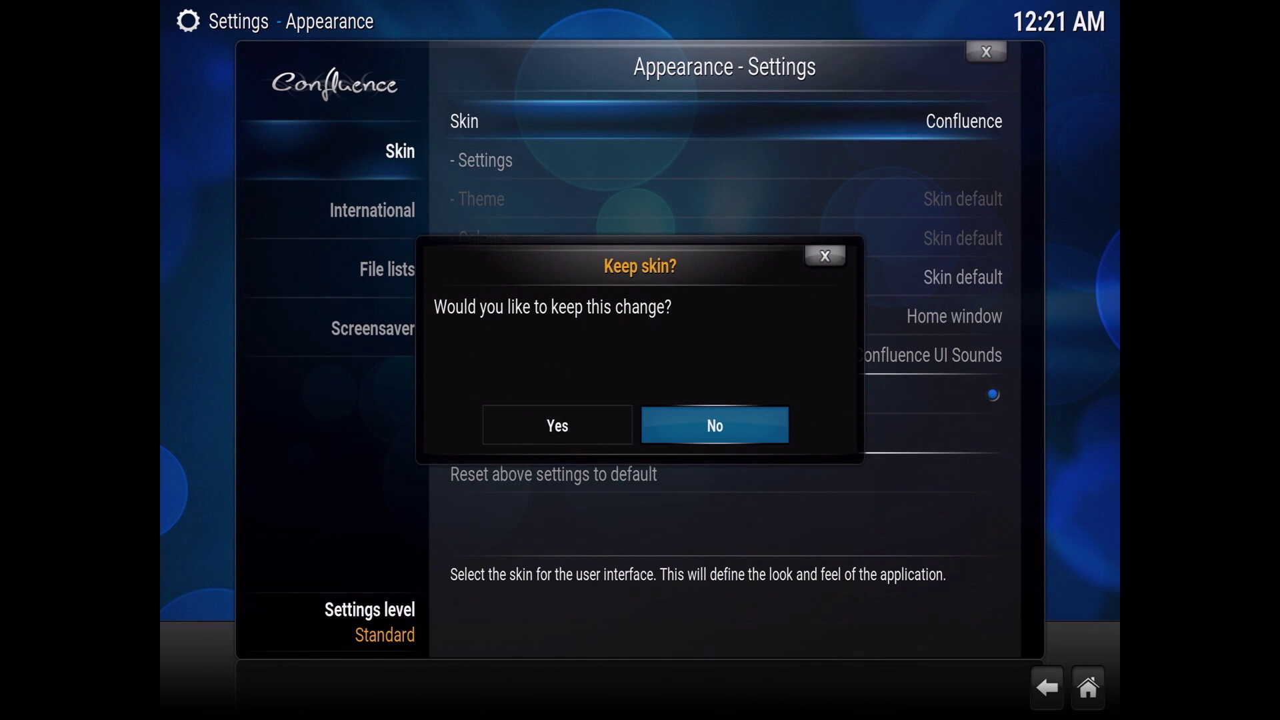
key("Left")
key("Return")
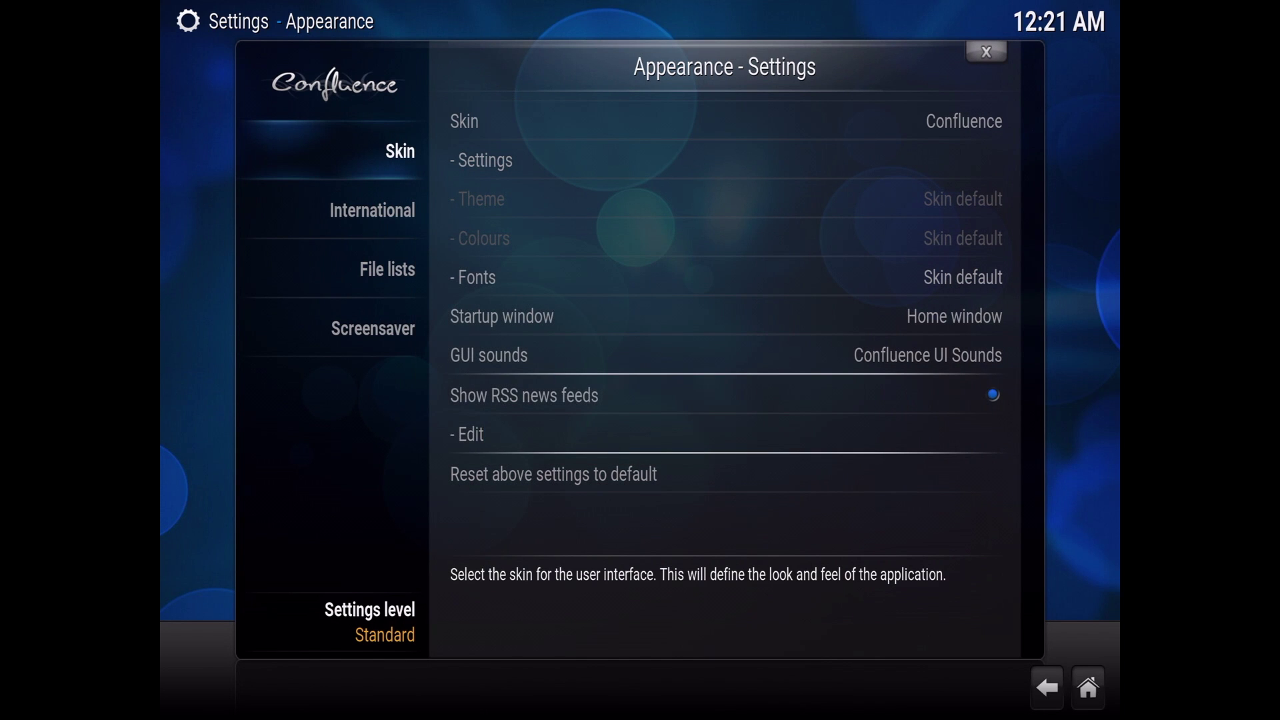
- Return to Kodi's home menu and move the focus to SYSTEM
key("Escape")
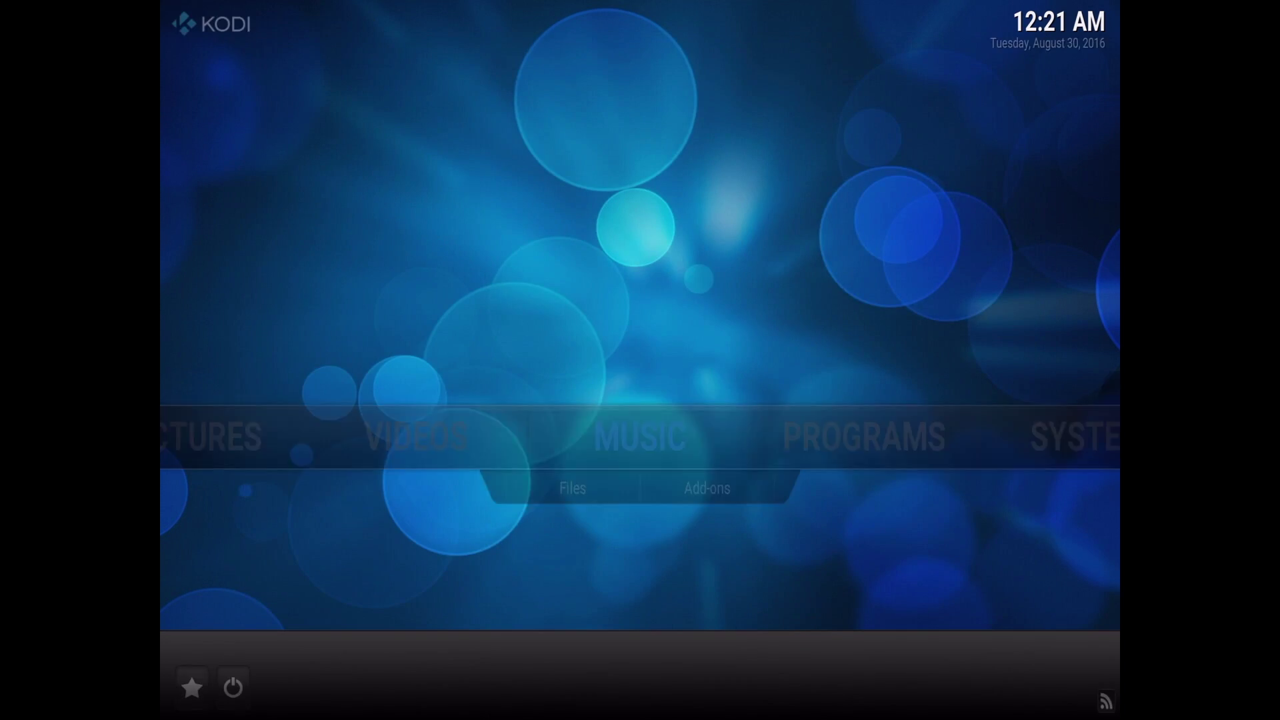
key("Left")
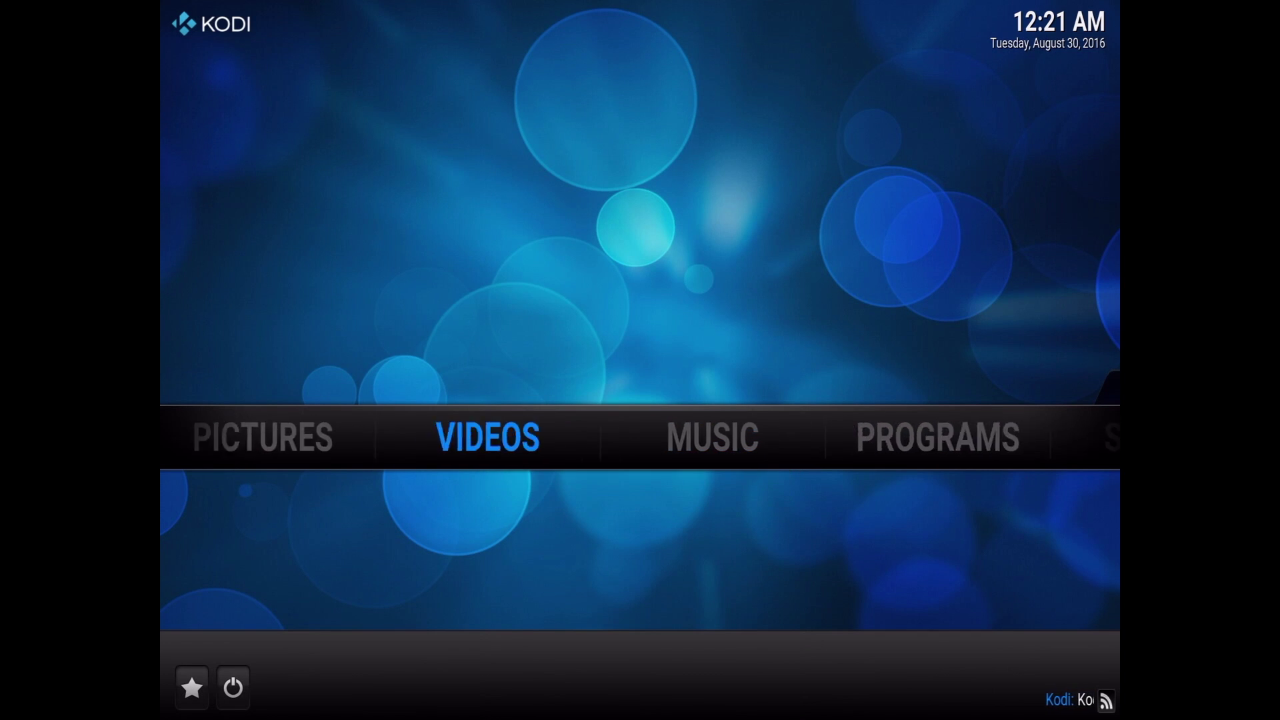
key("Left")
key("Right")
key("Right")
key("Right")
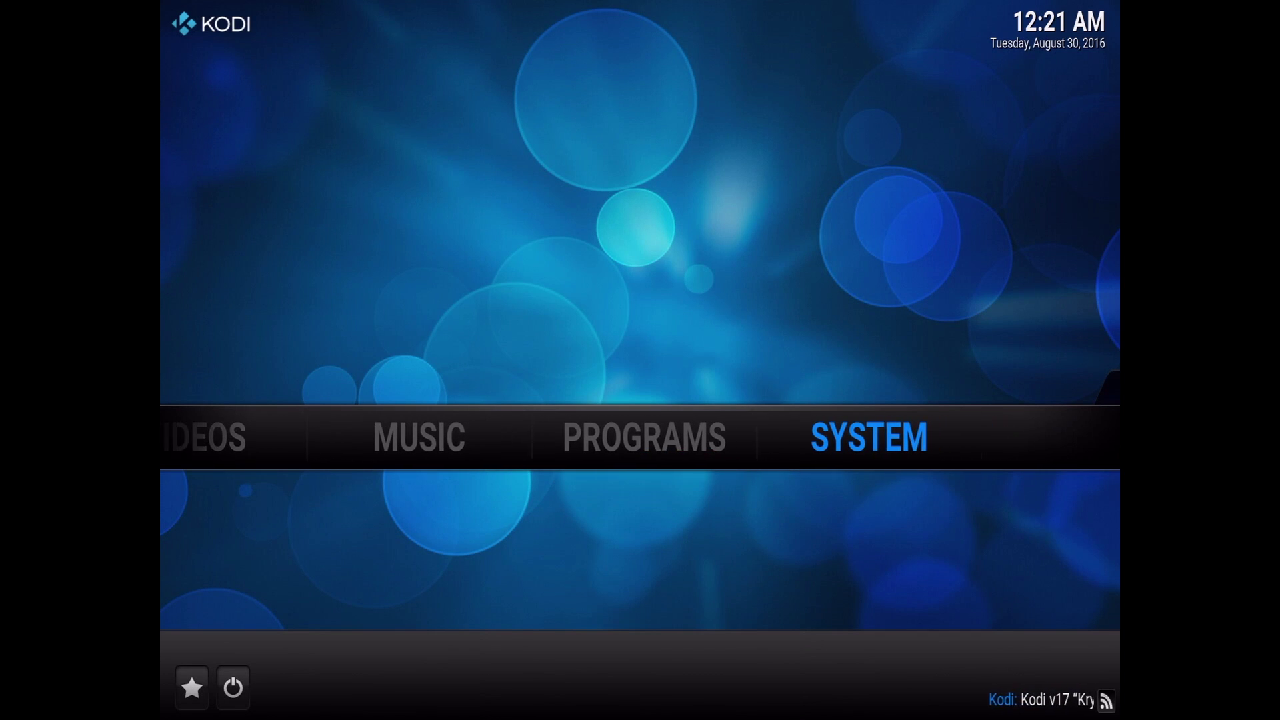